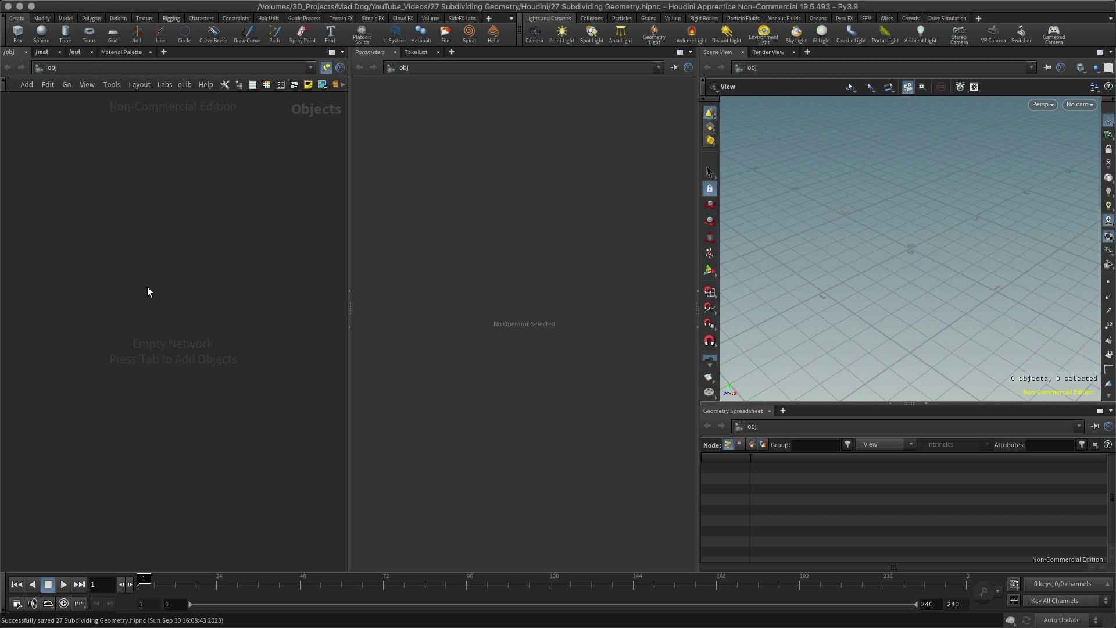
Create a cube object in the empty scene and enter its geometry network
key(Tab)
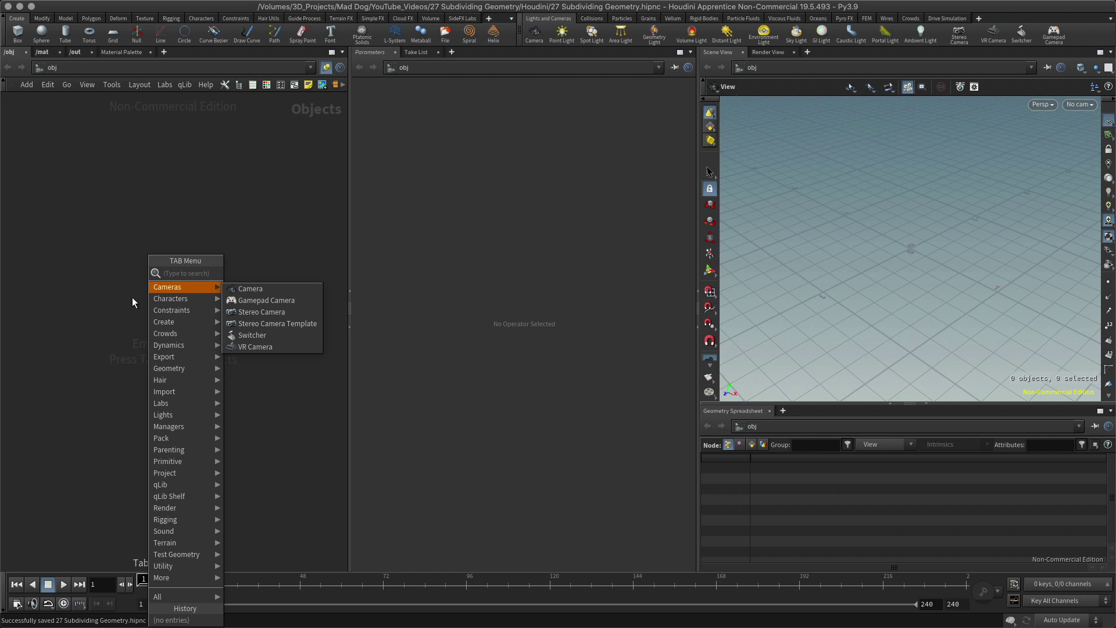
text(cub)
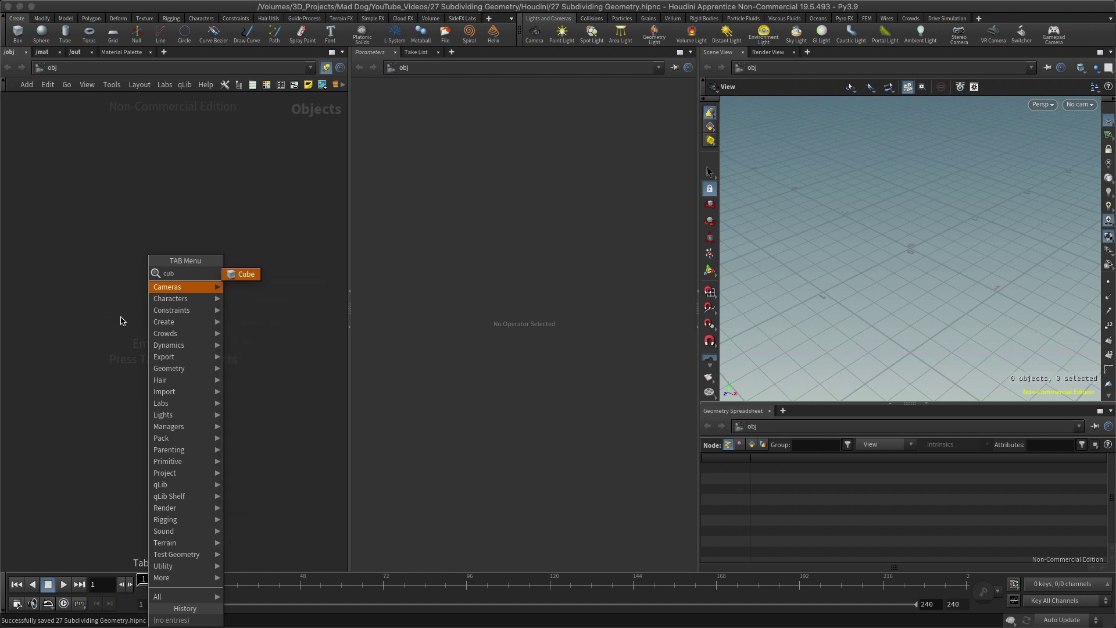
click(241, 274)
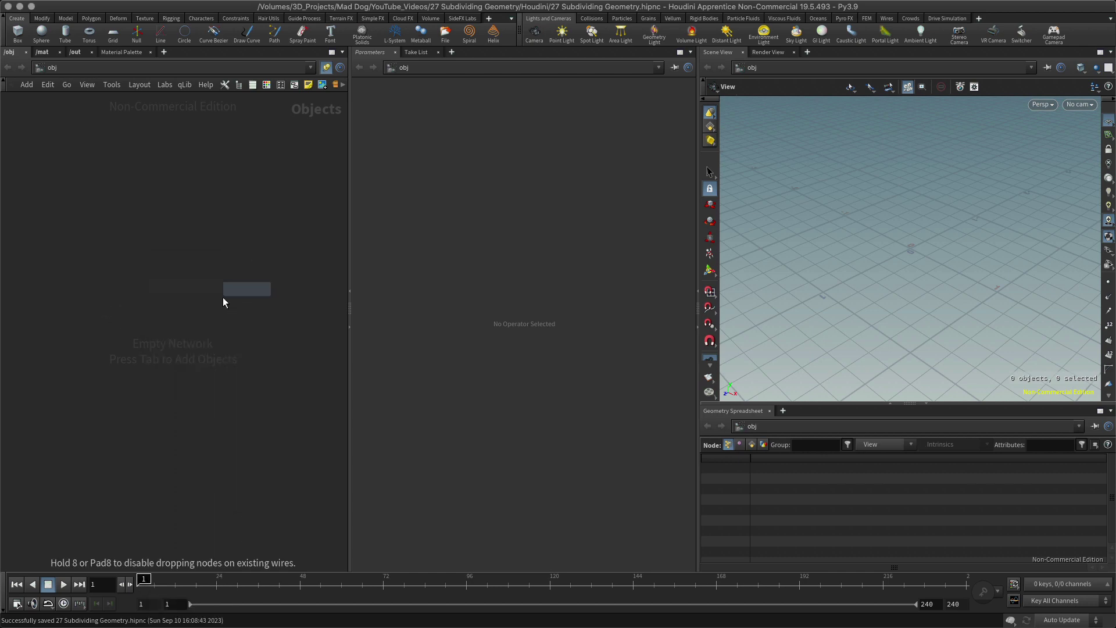
click(199, 324)
double_click(183, 304)
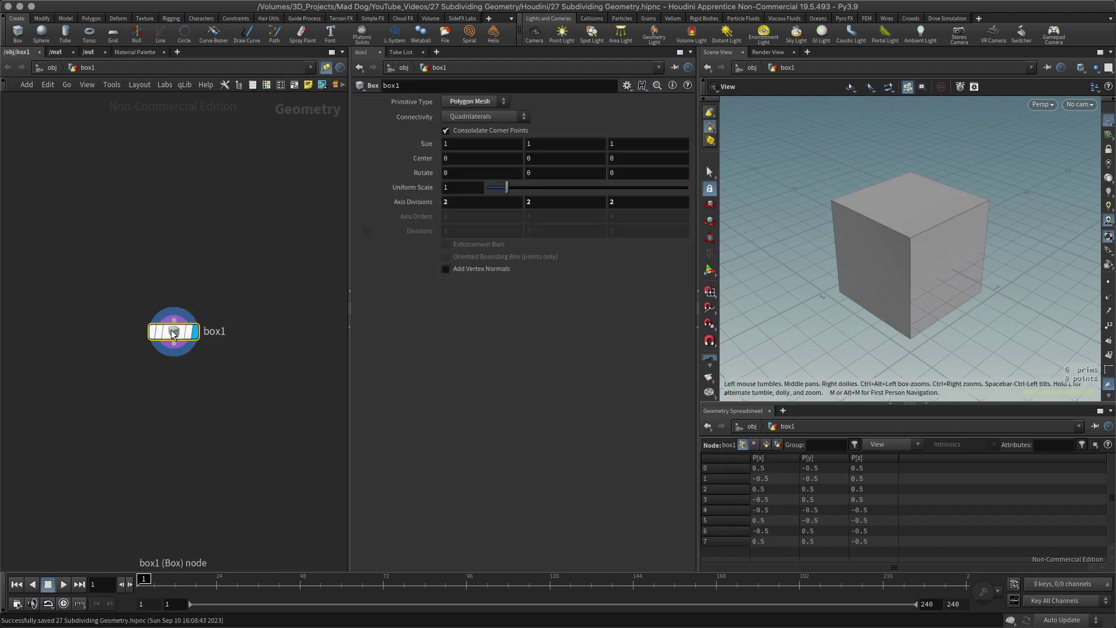
Switch the viewport's radial menu from the Main set to Poly Modeling
key(ctrl+s)
mouse_move(957, 259)
mouse_down()
mouse_move(947, 237)
mouse_move(941, 247)
mouse_up()
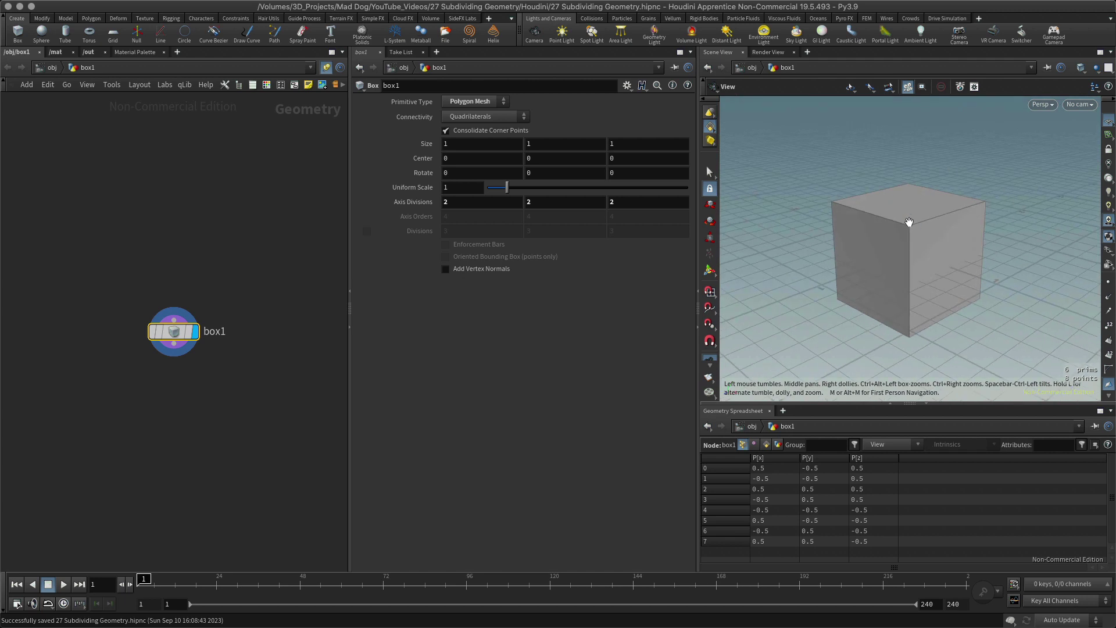
middle_drag(956, 265, 895, 282)
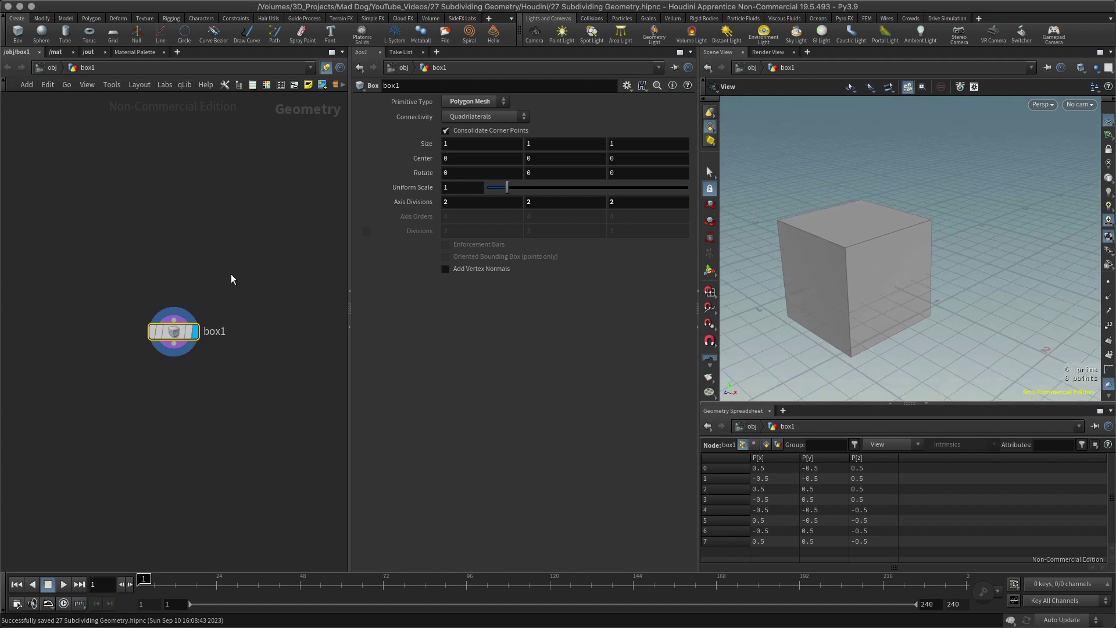
key(c)
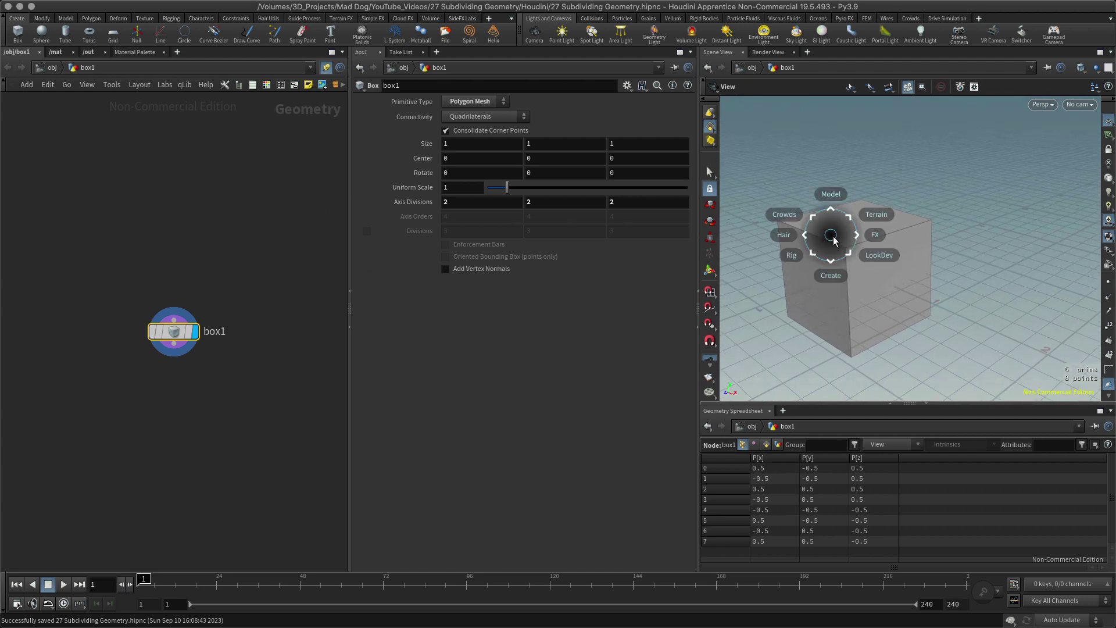
key(Escape)
mouse_move(285, 3)
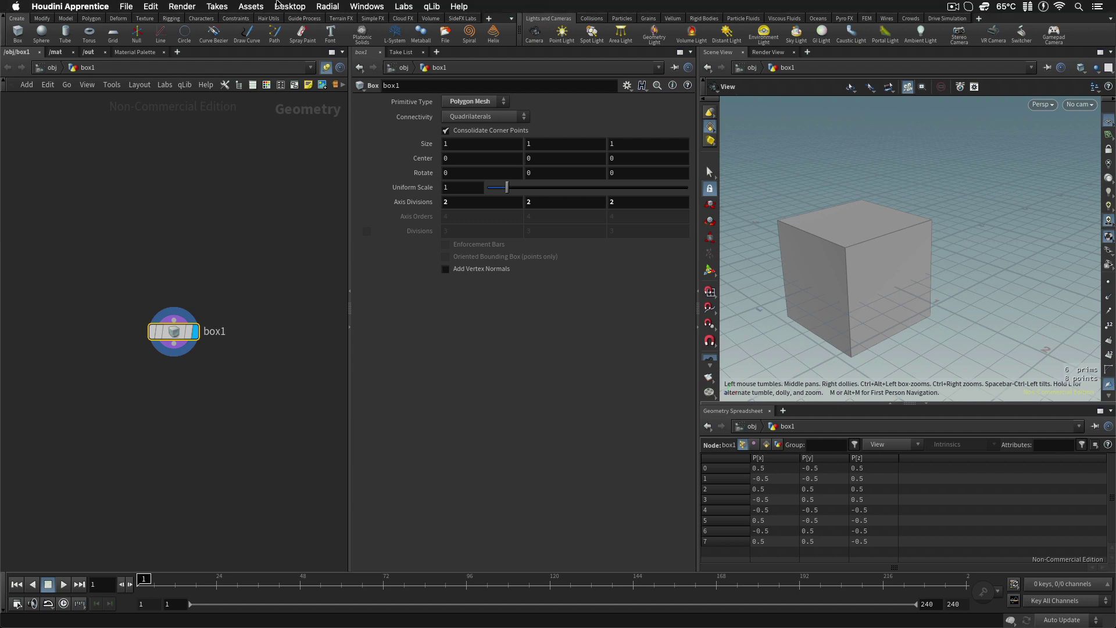
click(328, 7)
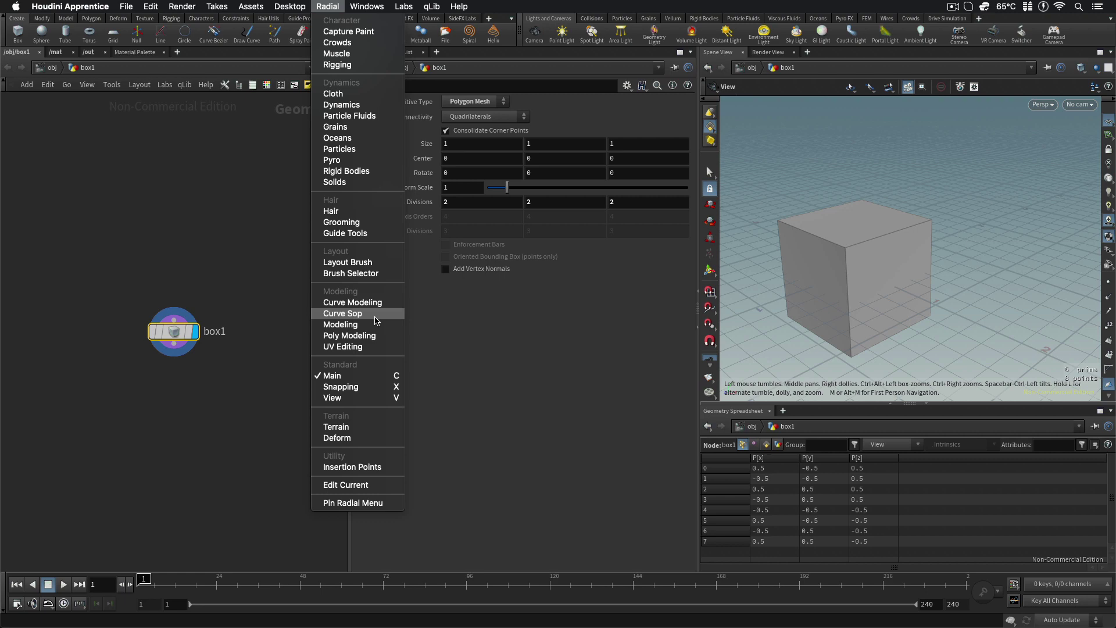
click(377, 336)
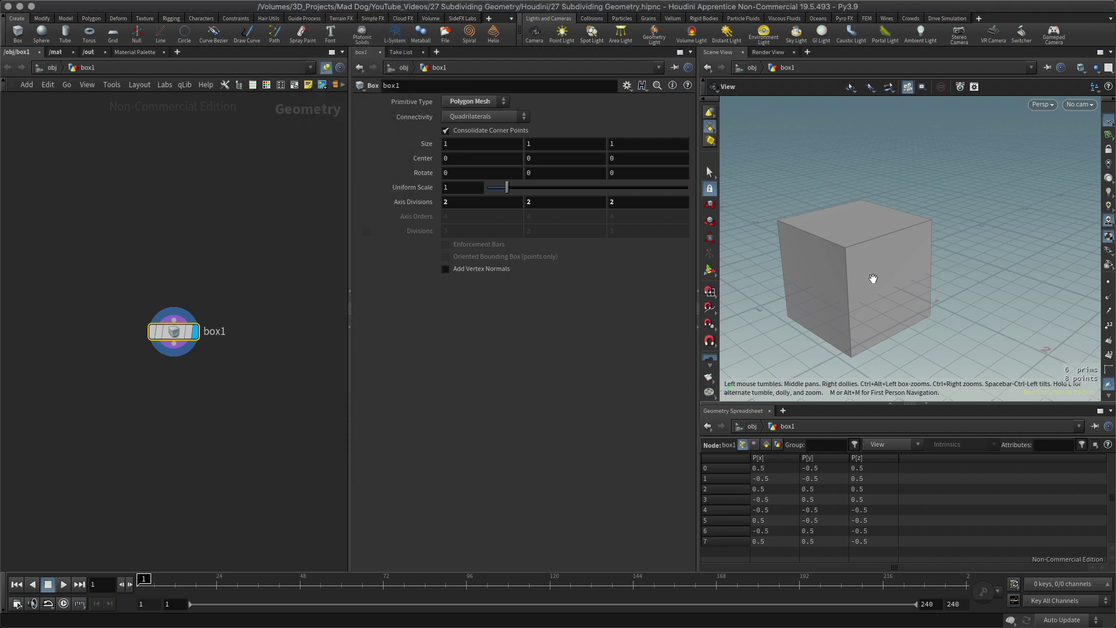
Insert two crossing edge loops through the middle of the cube, one across each horizontal direction
key(c)
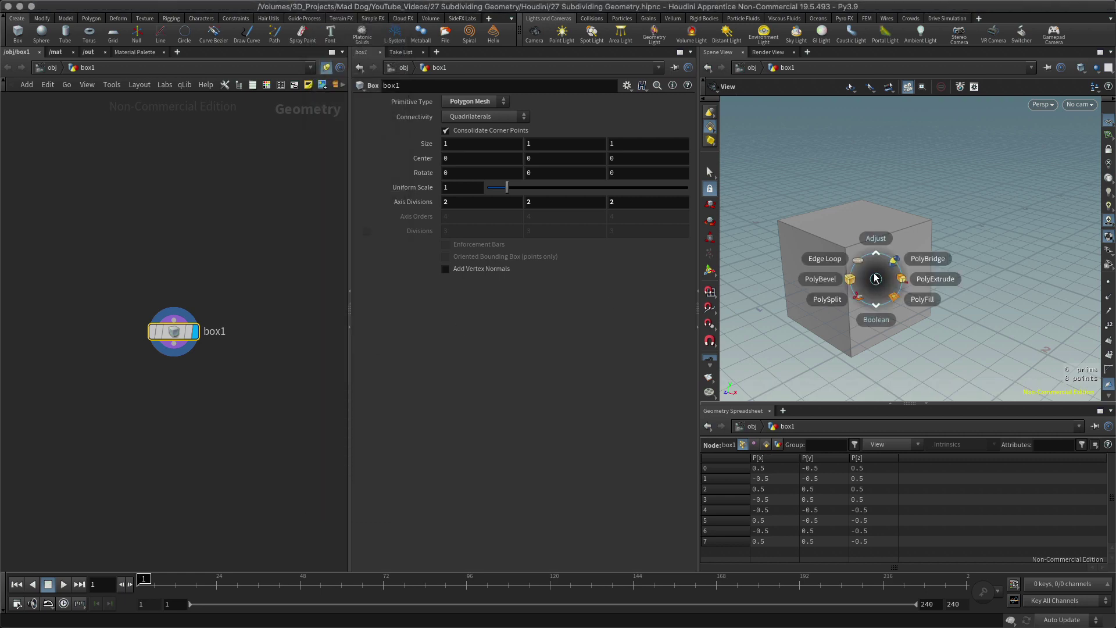
click(829, 258)
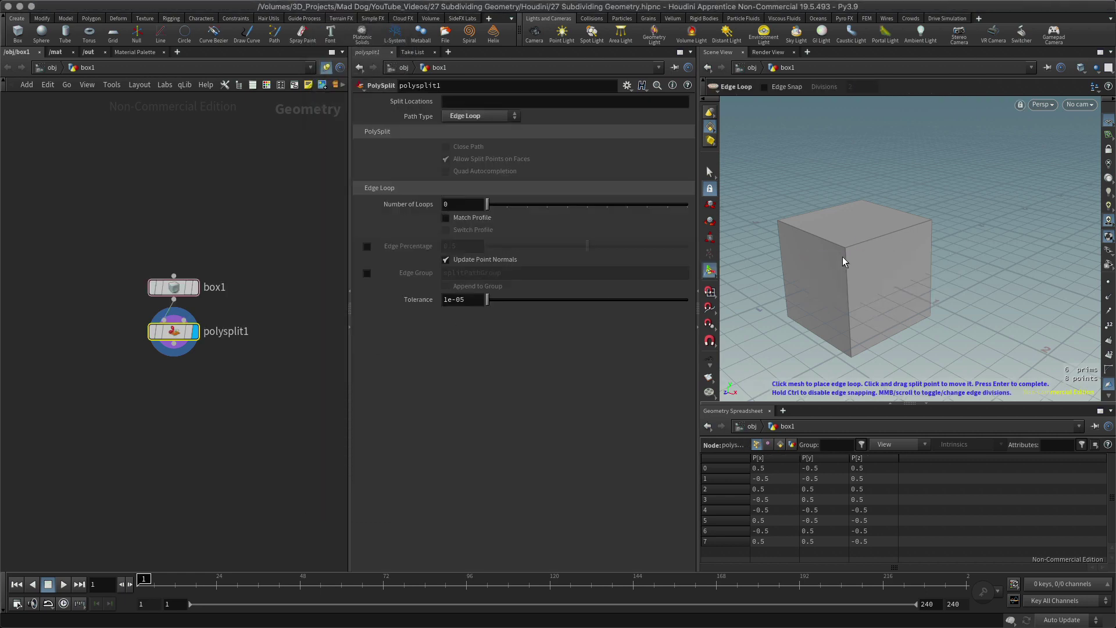
click(894, 235)
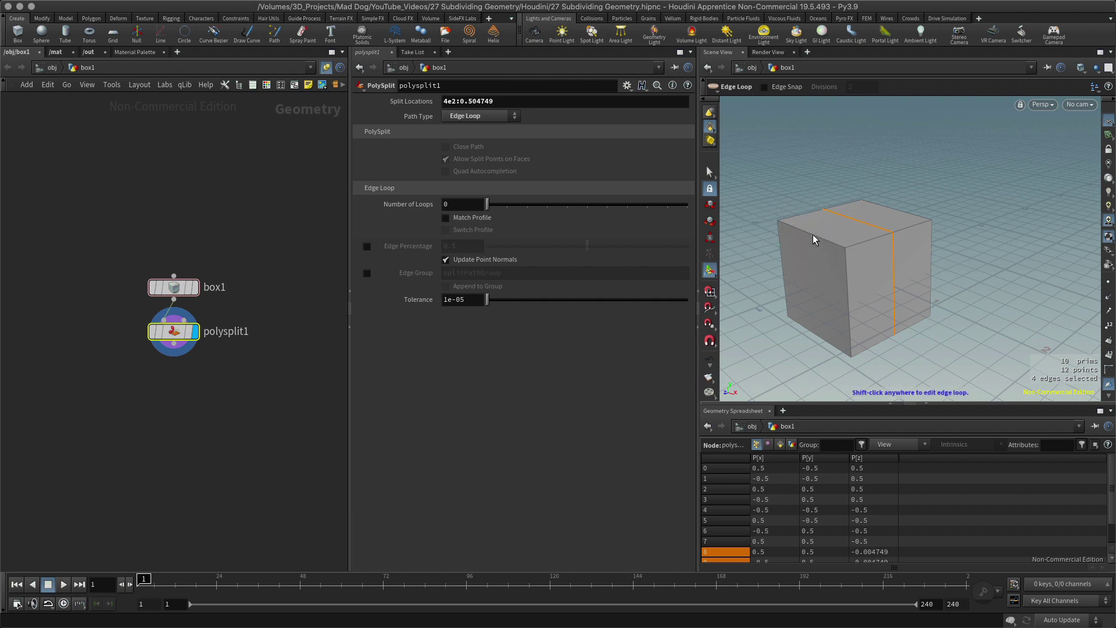
key(q)
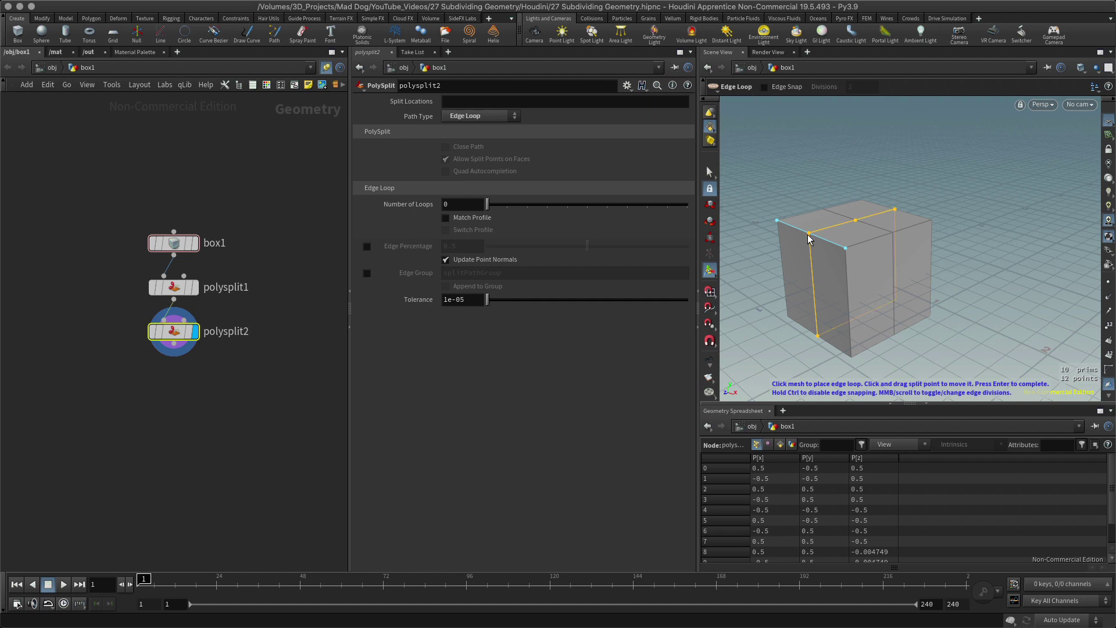
click(811, 241)
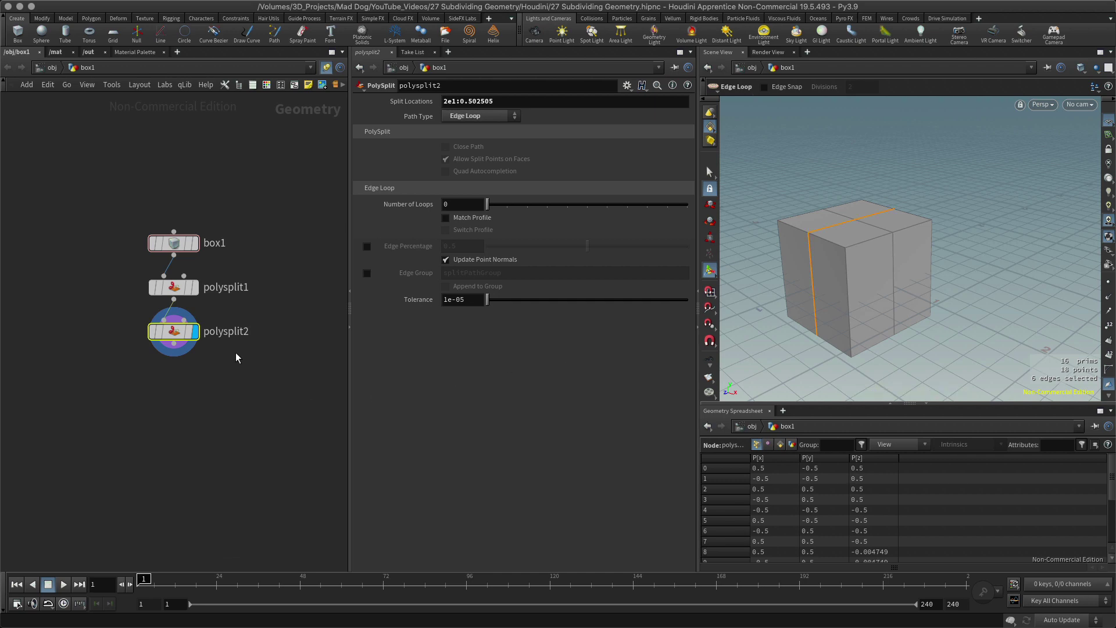
click(178, 385)
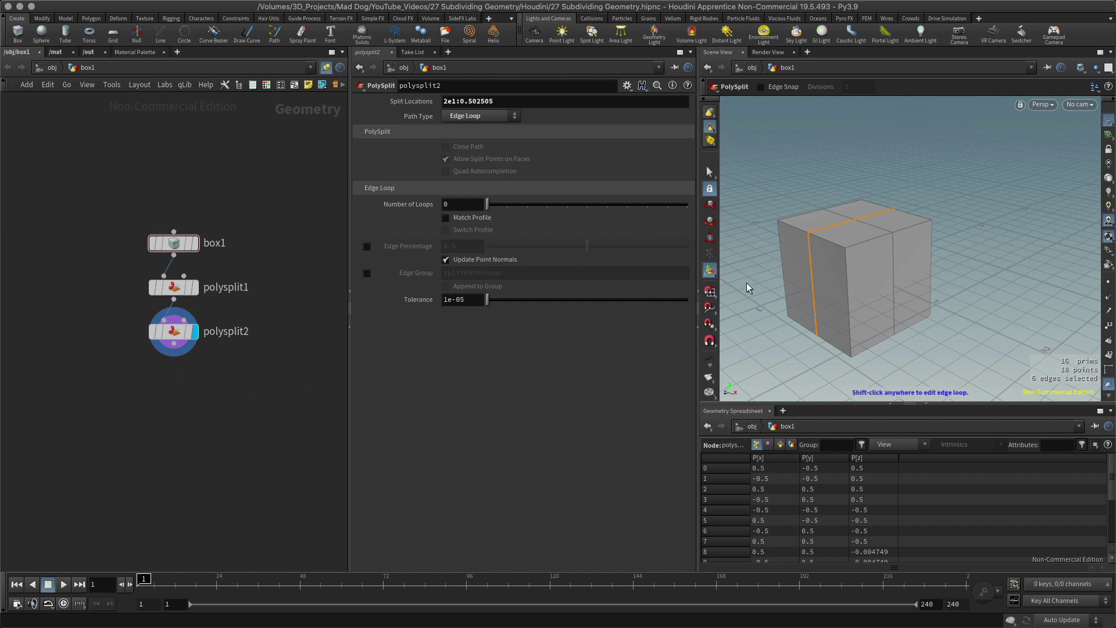
Start a Move edit on the split cube and change its component selection type to Points
click(710, 206)
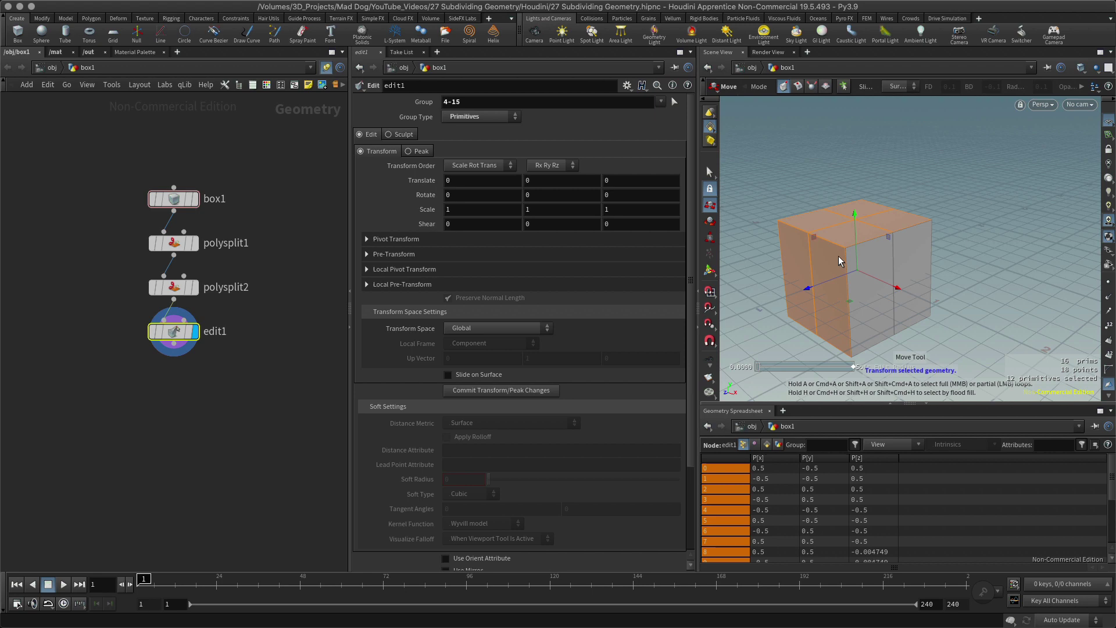
click(712, 113)
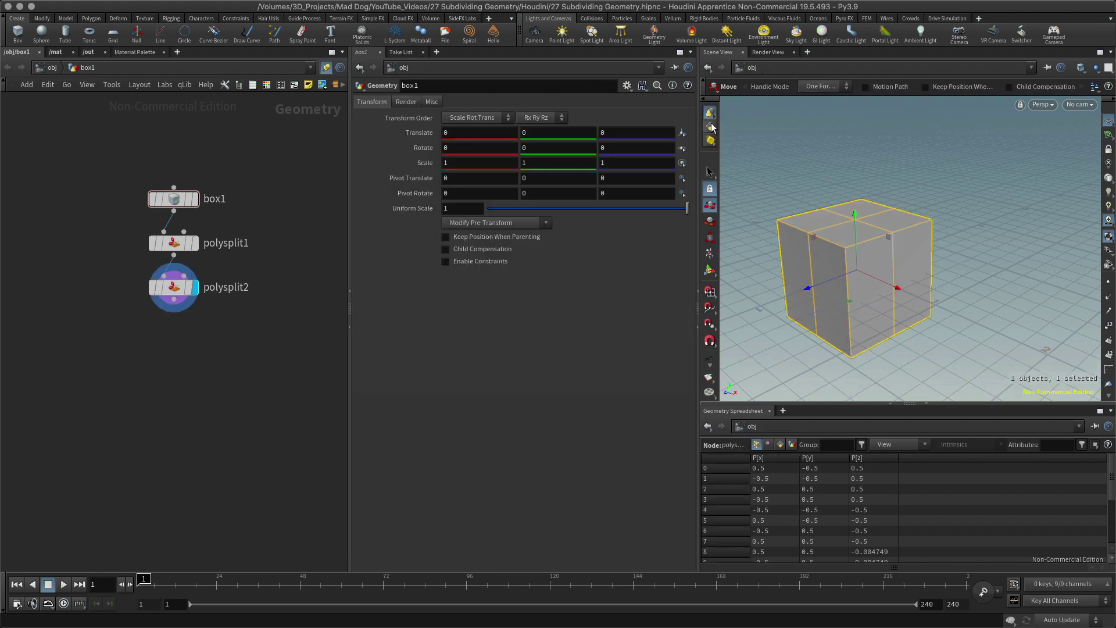
click(710, 127)
right_click(711, 129)
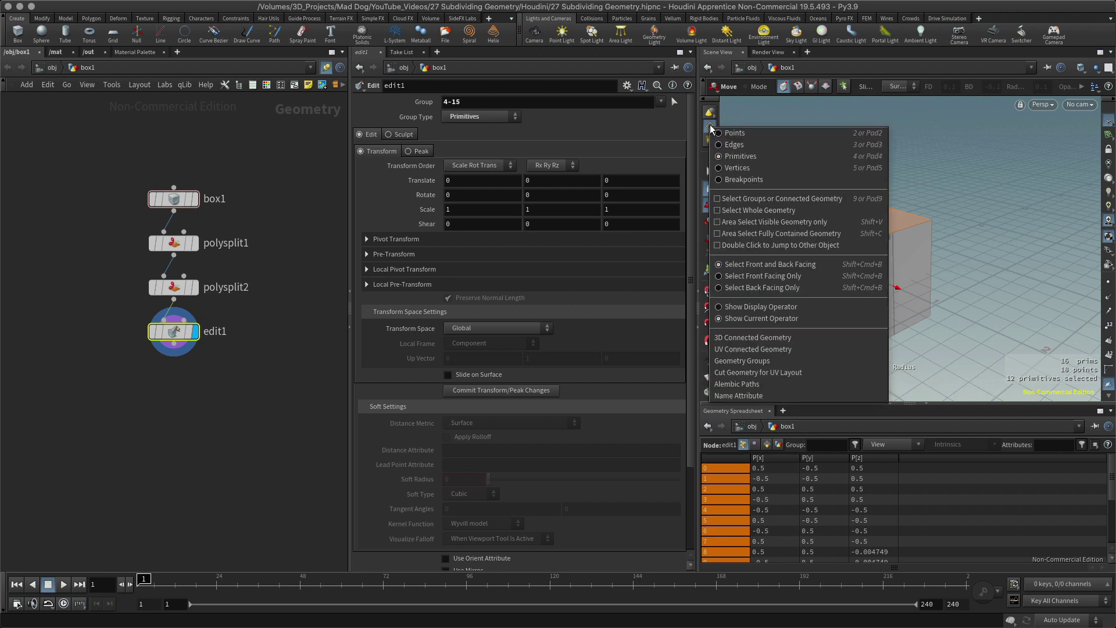
click(742, 132)
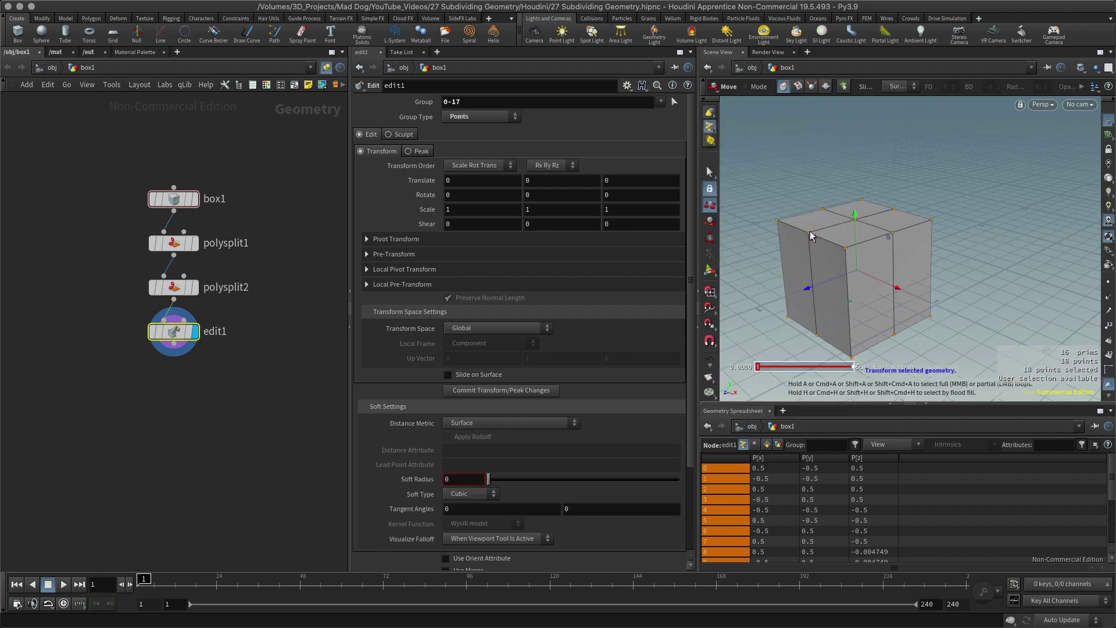
drag(811, 238, 812, 238)
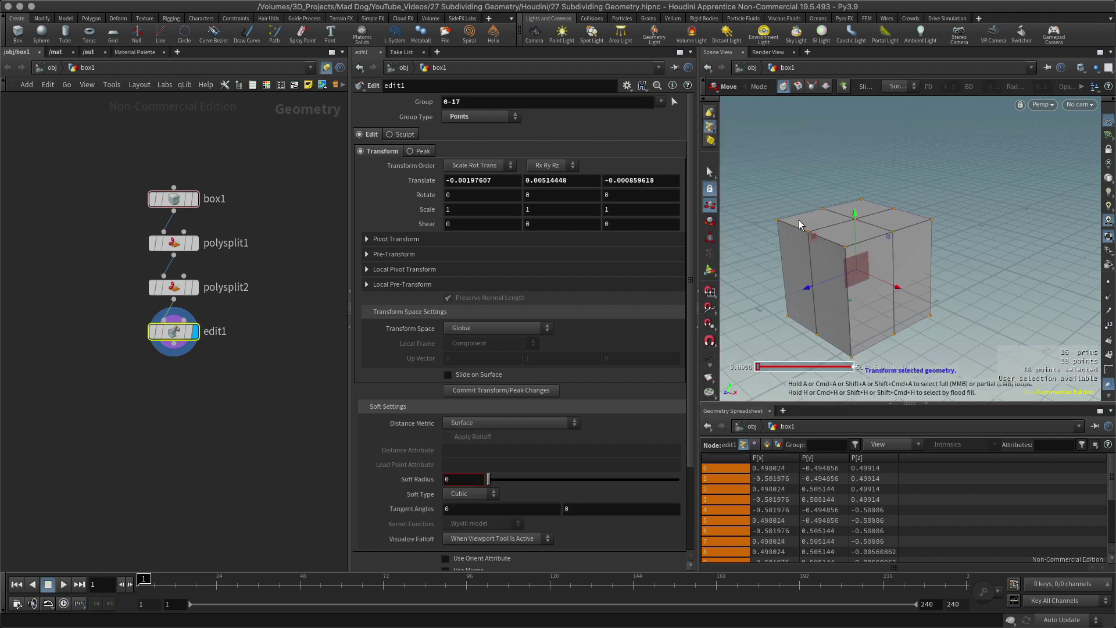
Select only the point where an edge loop meets the cube's upper front edge and move it by about -0.18, 0.28, 0.03
click(710, 172)
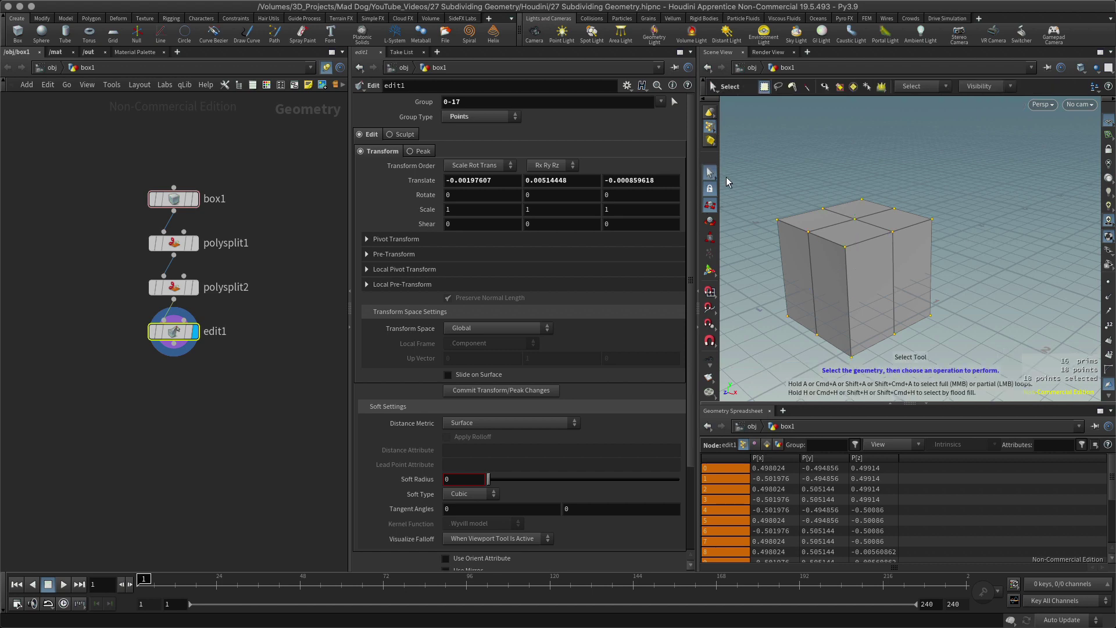
click(814, 242)
click(710, 205)
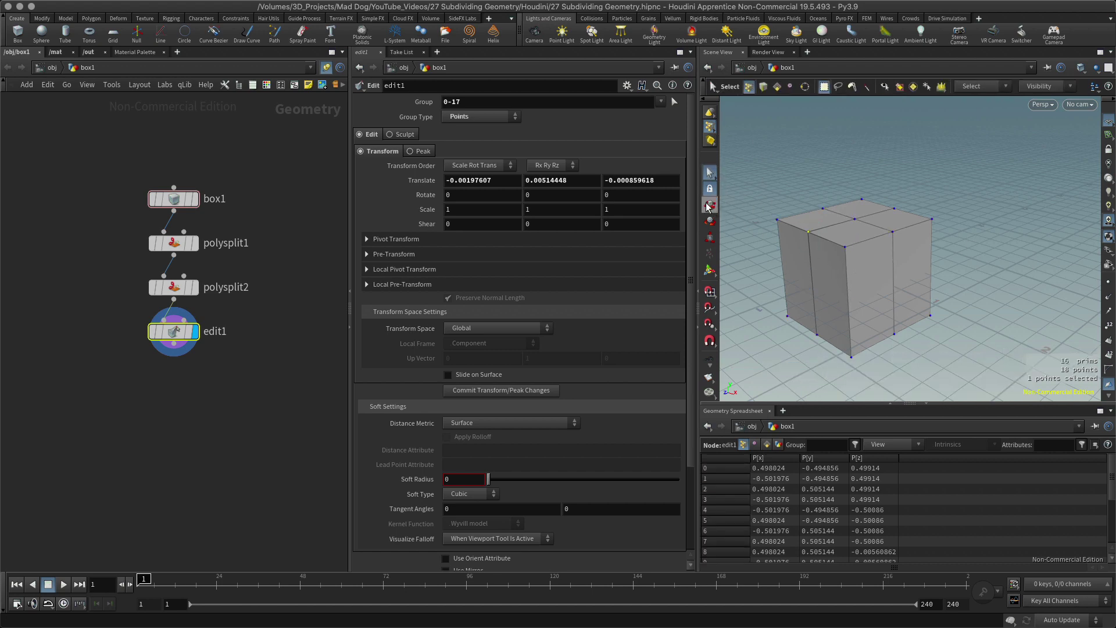
drag(810, 234, 795, 201)
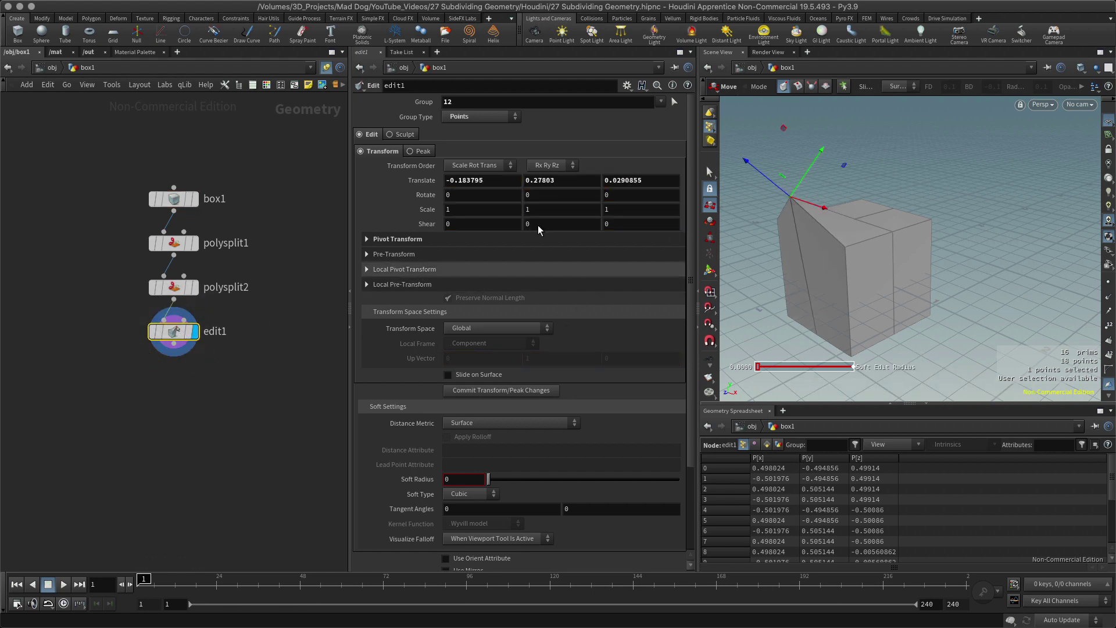
click(452, 102)
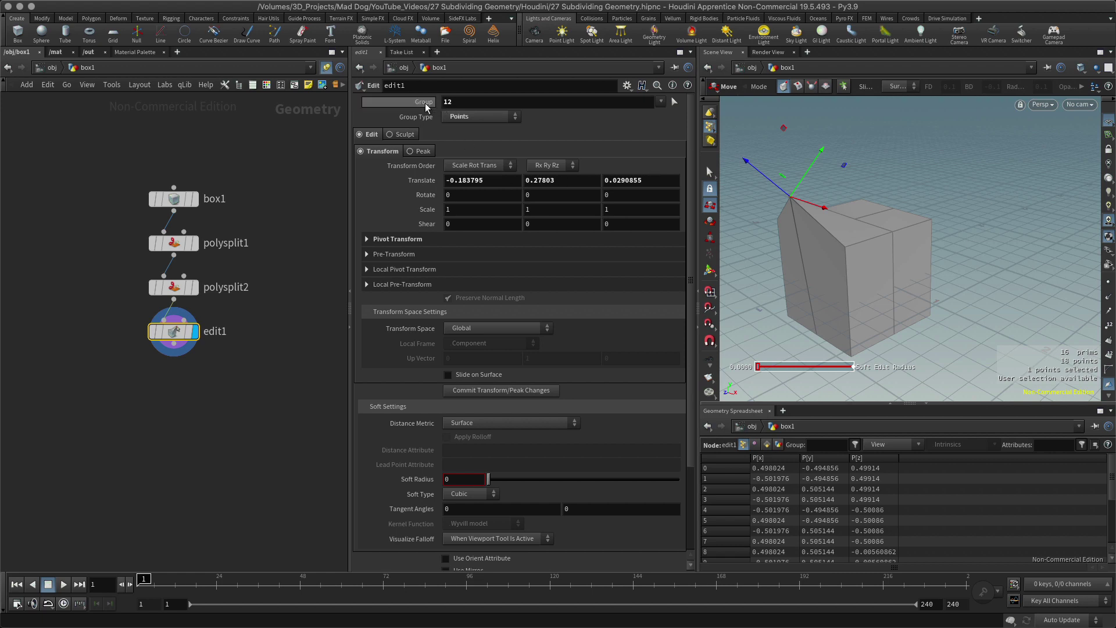
key(BackSpace)
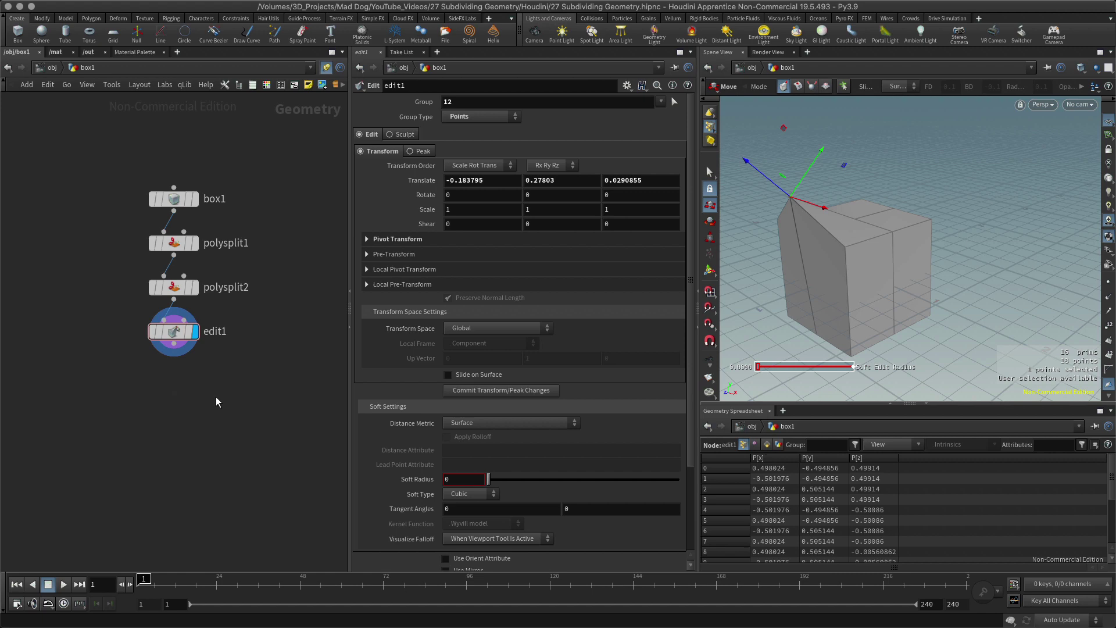
Add a Subdivide node below the edit node, connect the edit output to its first input and display it
key(Tab)
text(sub)
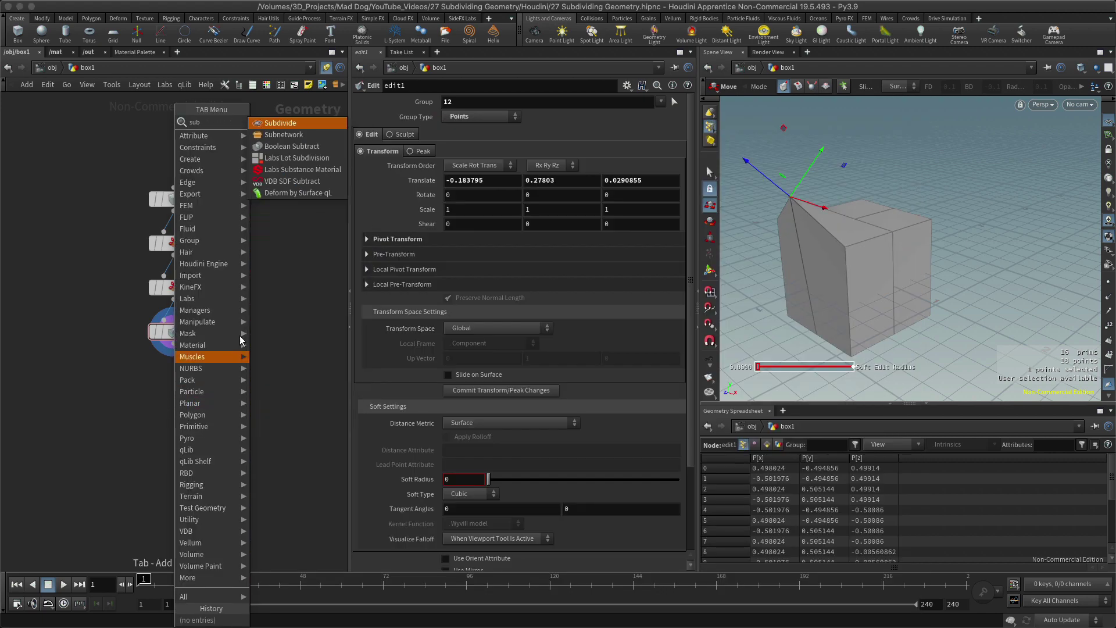
key(Return)
click(176, 386)
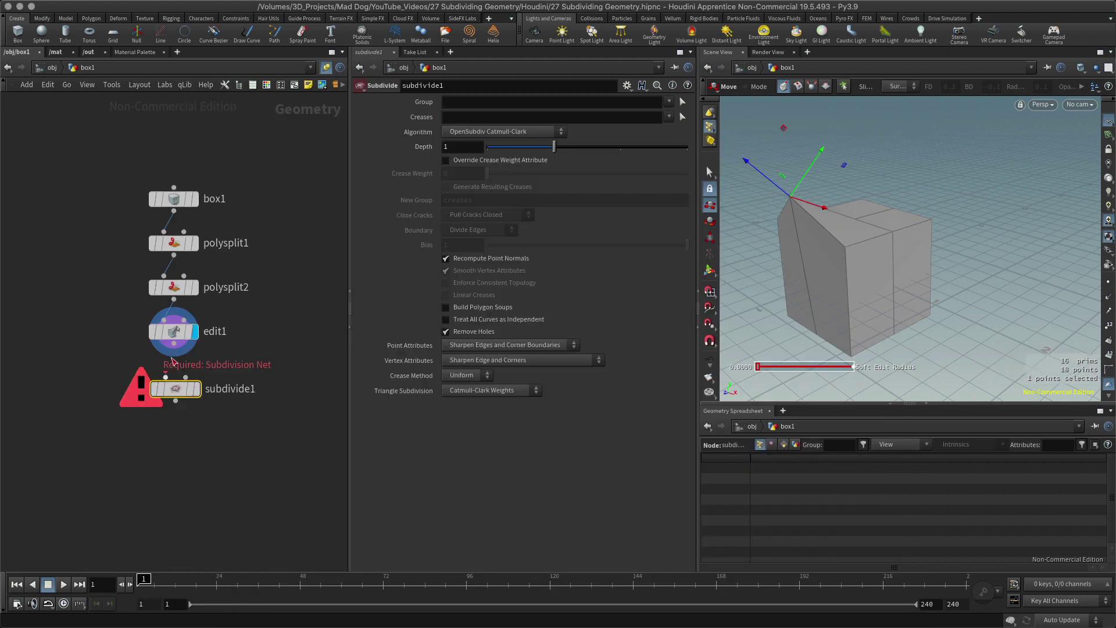
drag(174, 344, 166, 377)
click(197, 389)
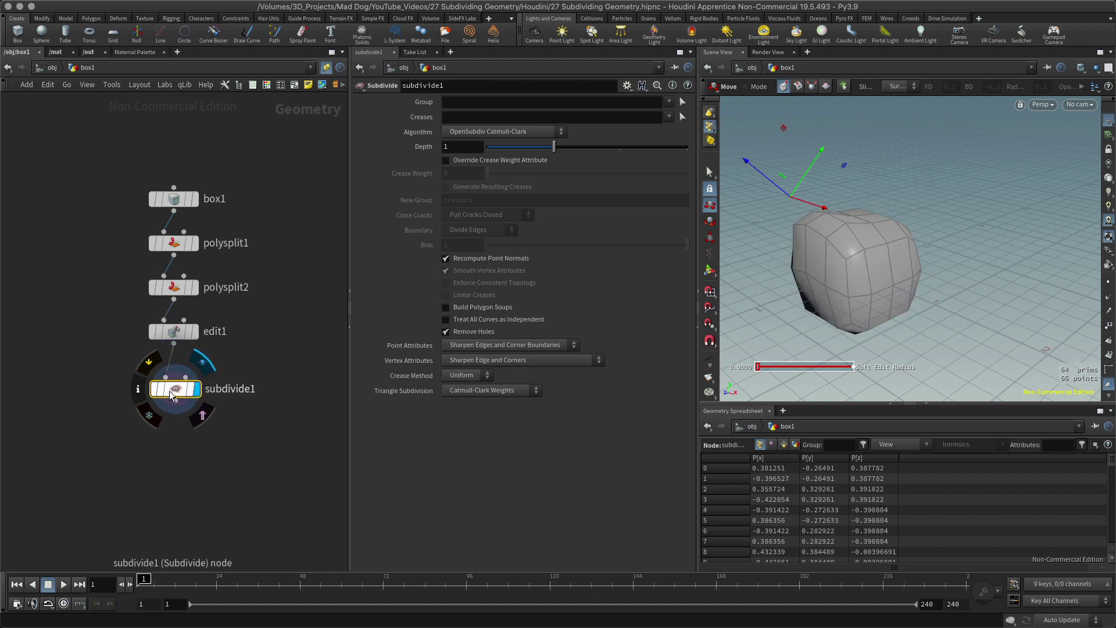
Set the Subdivide depth to 3 and examine the shape from another angle
alt+drag(974, 244, 902, 244)
key(t)
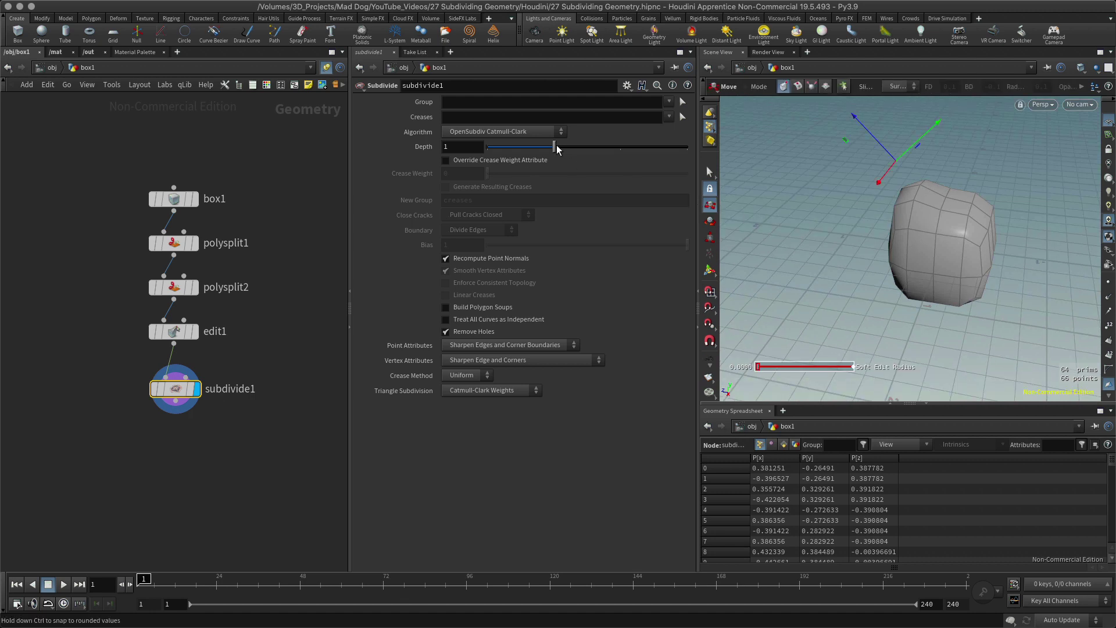
drag(557, 145, 683, 144)
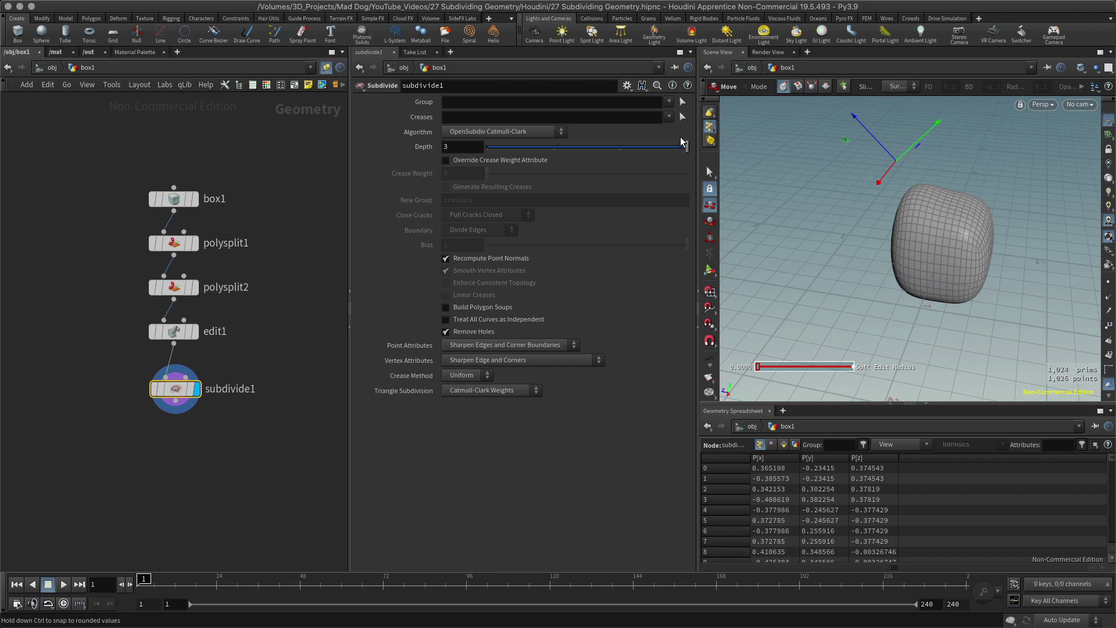
key(Escape)
drag(1055, 273, 959, 269)
key(t)
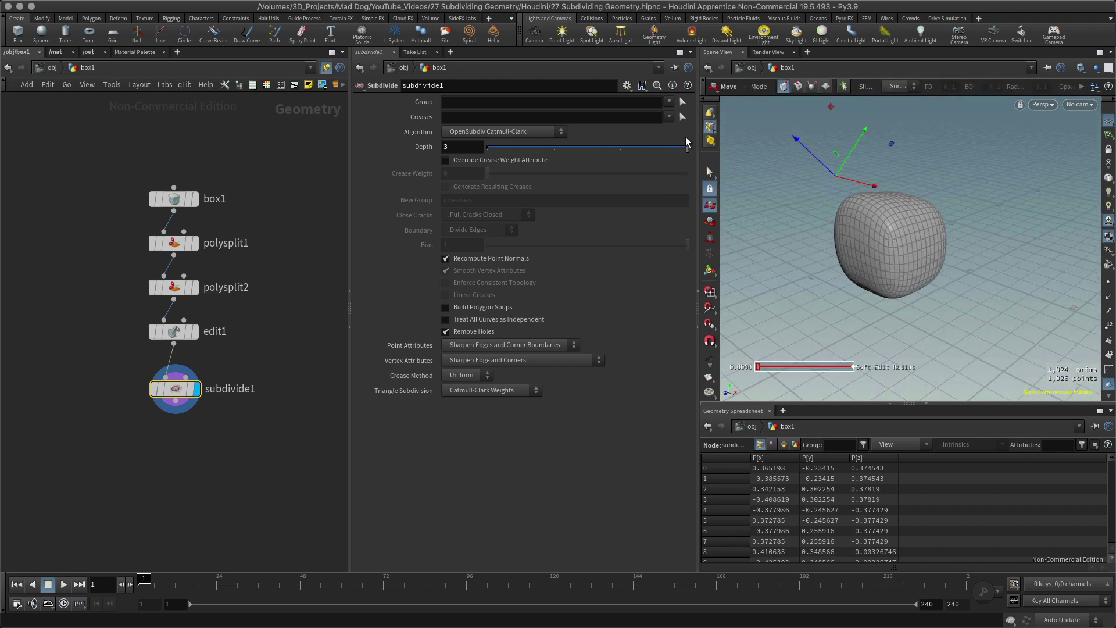
Set the Subdivide depth to 0 and examine the unsubdivided shape
drag(687, 146, 491, 150)
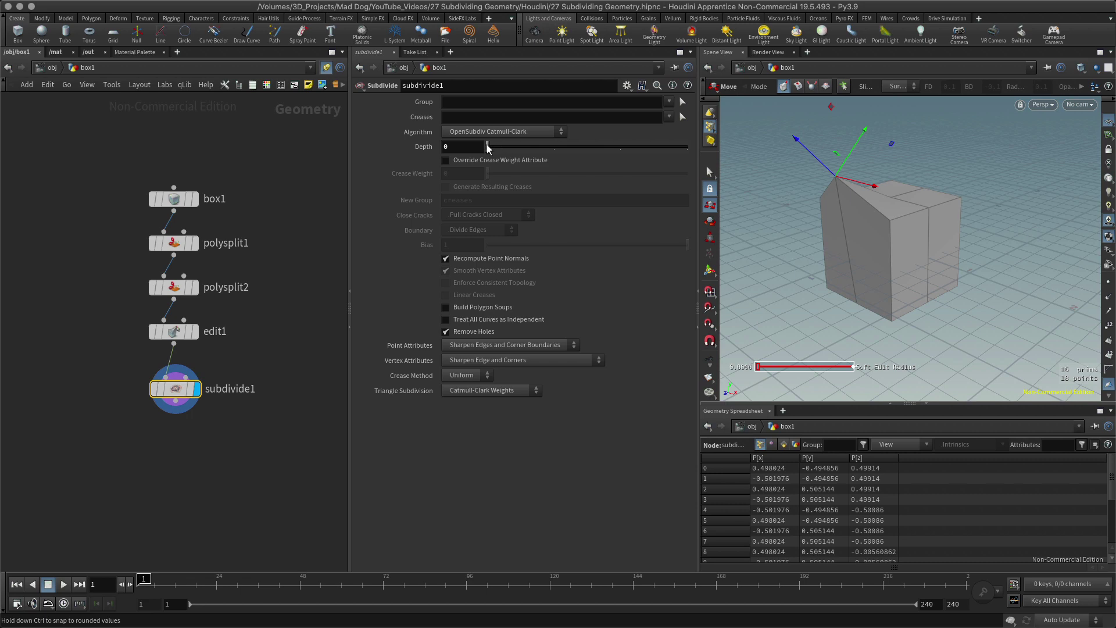
key(Escape)
drag(949, 284, 980, 290)
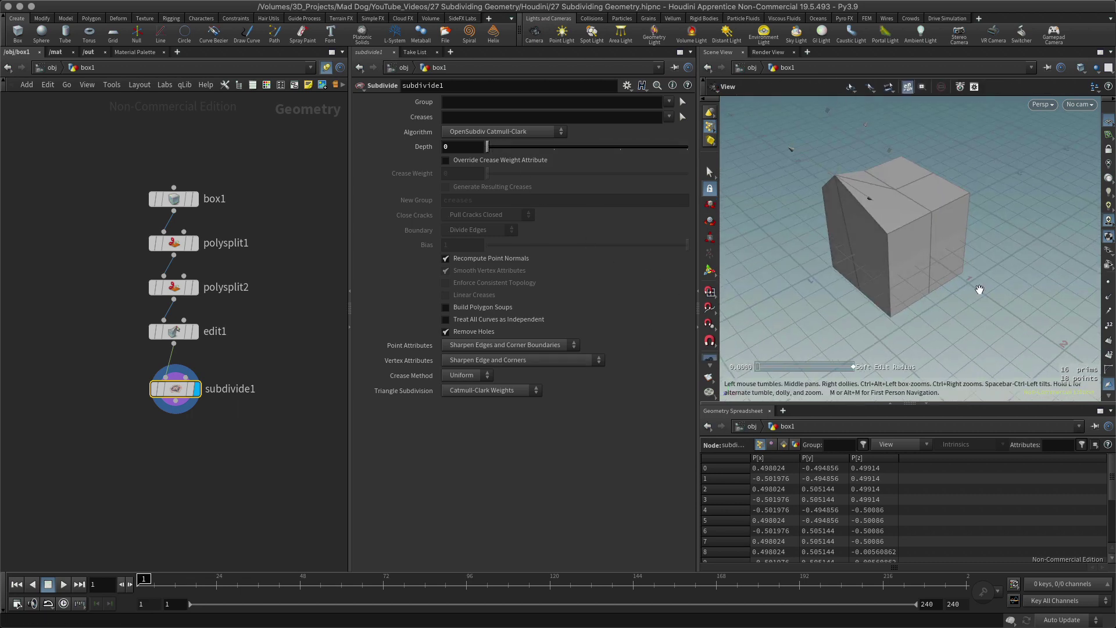
key(t)
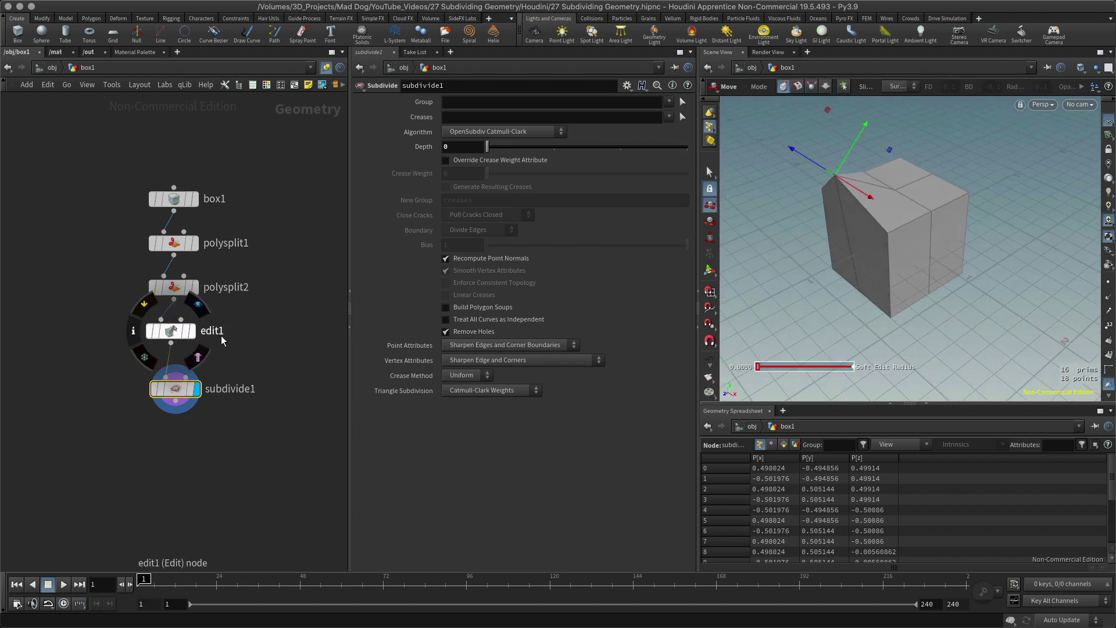
Delete the edit node and both edge-loop split nodes, leaving only the box node wired into the Subdivide node
click(181, 331)
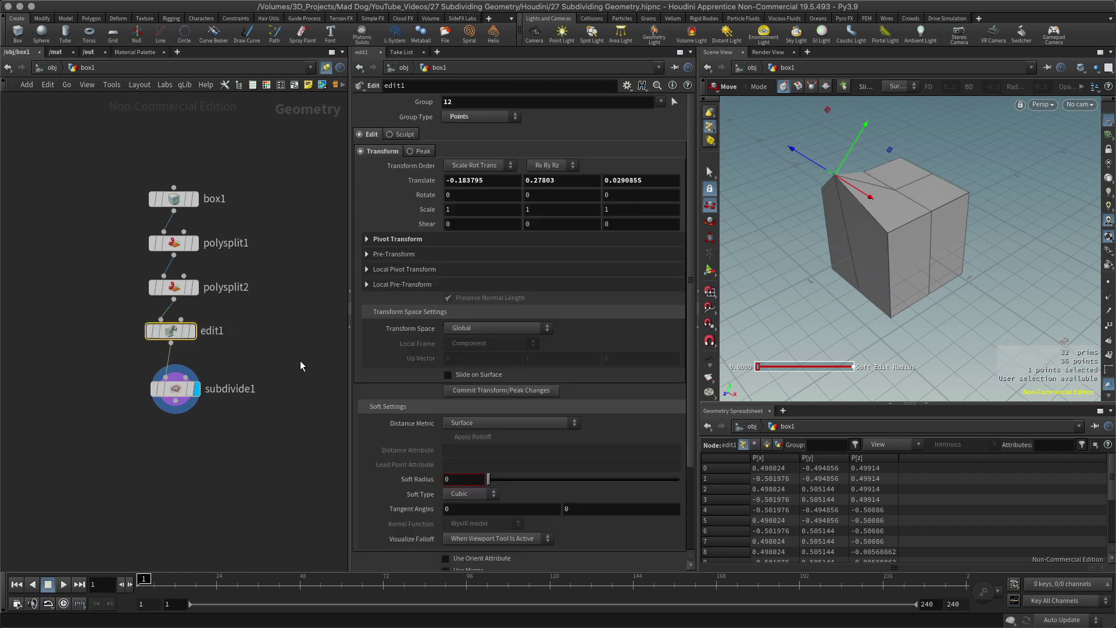
key(Delete)
drag(748, 289, 727, 280)
key(t)
drag(104, 237, 271, 314)
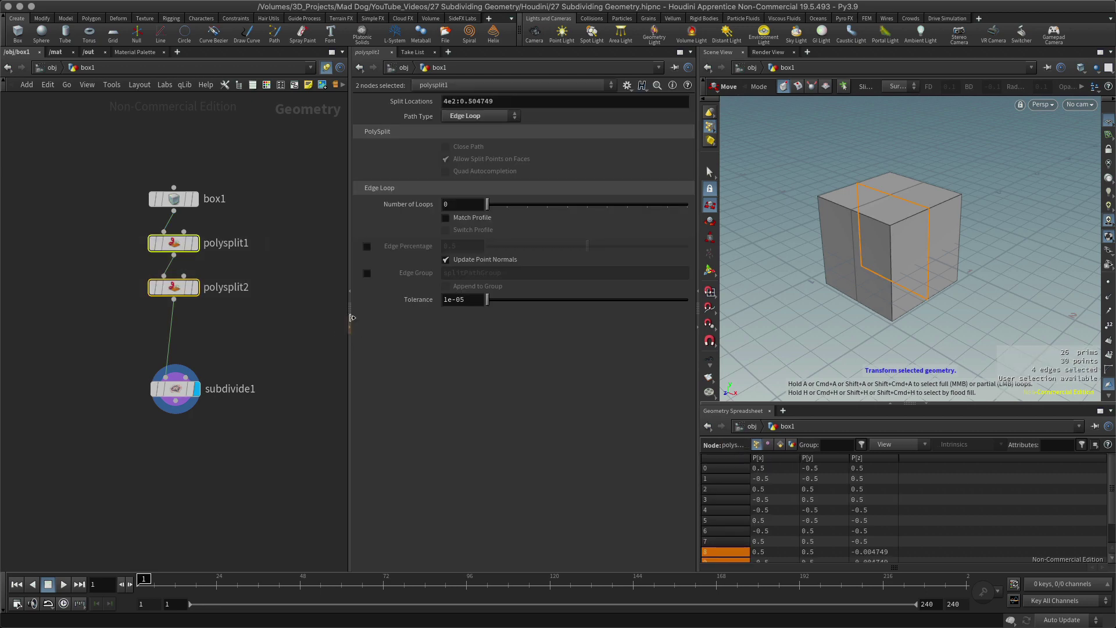
key(Delete)
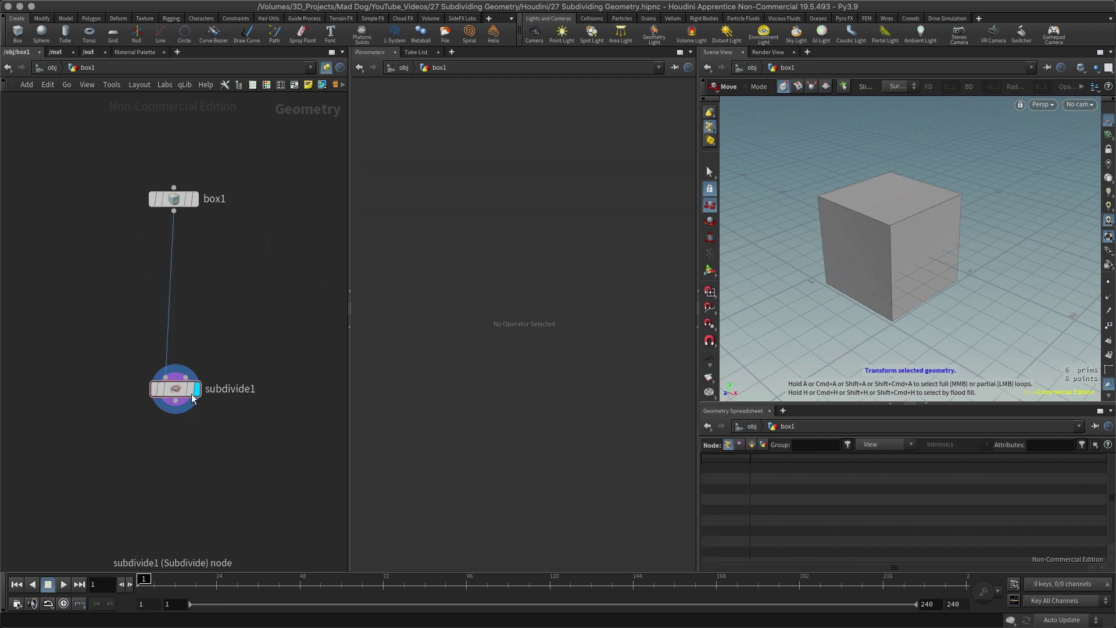
Move the Subdivide node closer to the box node, set its depth to 3 and examine the shape
drag(191, 399, 176, 306)
drag(520, 148, 688, 147)
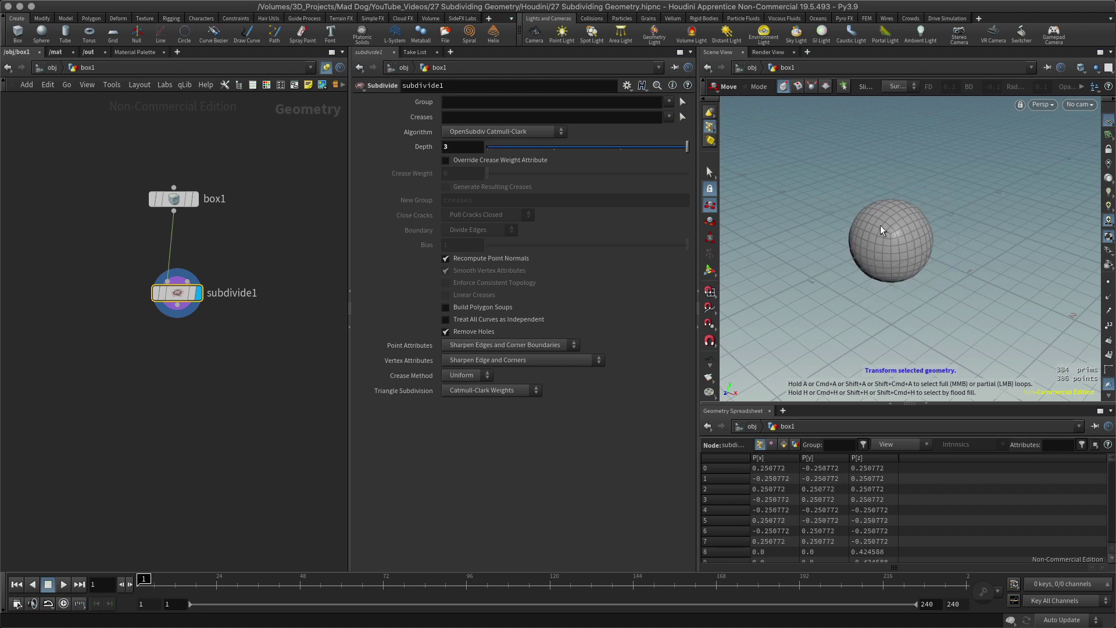
key(Escape)
drag(912, 301, 843, 282)
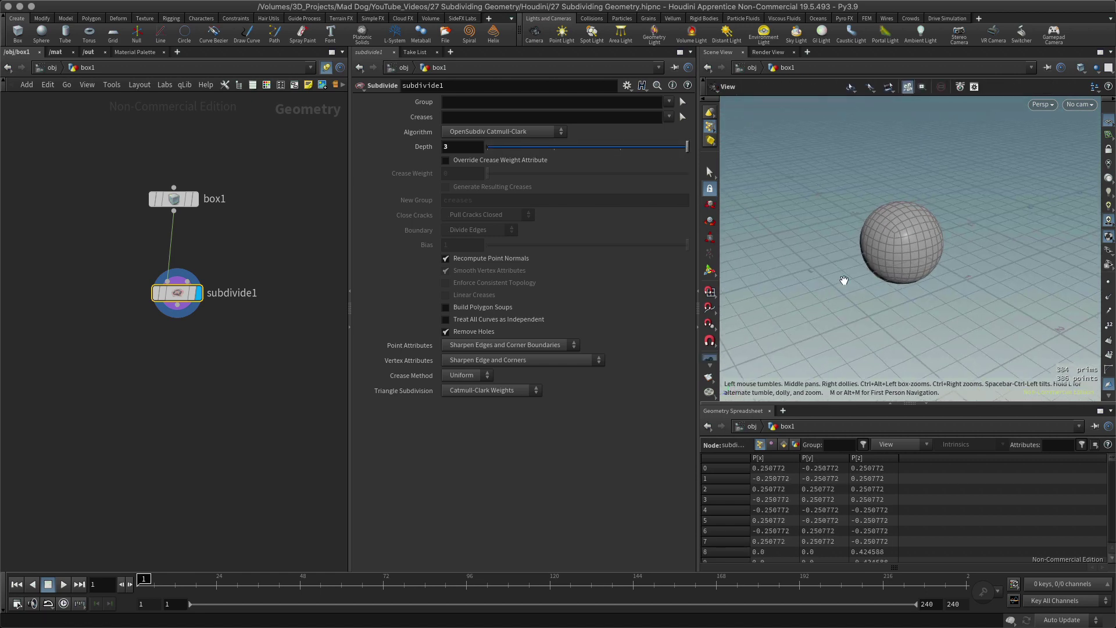
Set the Subdivide depth to 0 and add two edge loops, each close to one of two opposite sides of the cube
drag(594, 146, 487, 147)
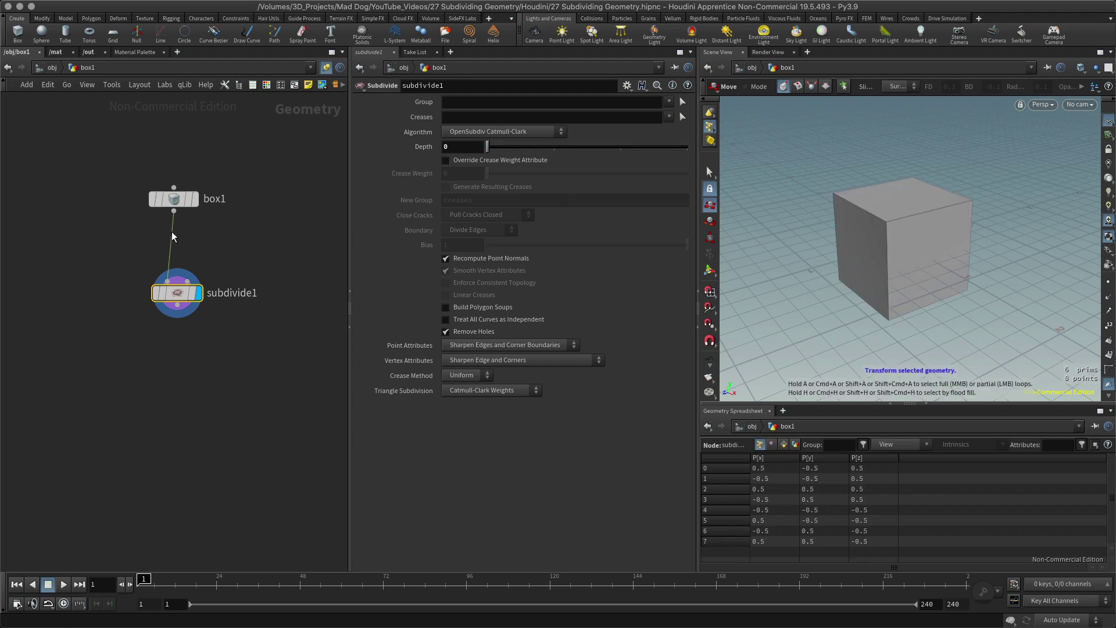
key(c)
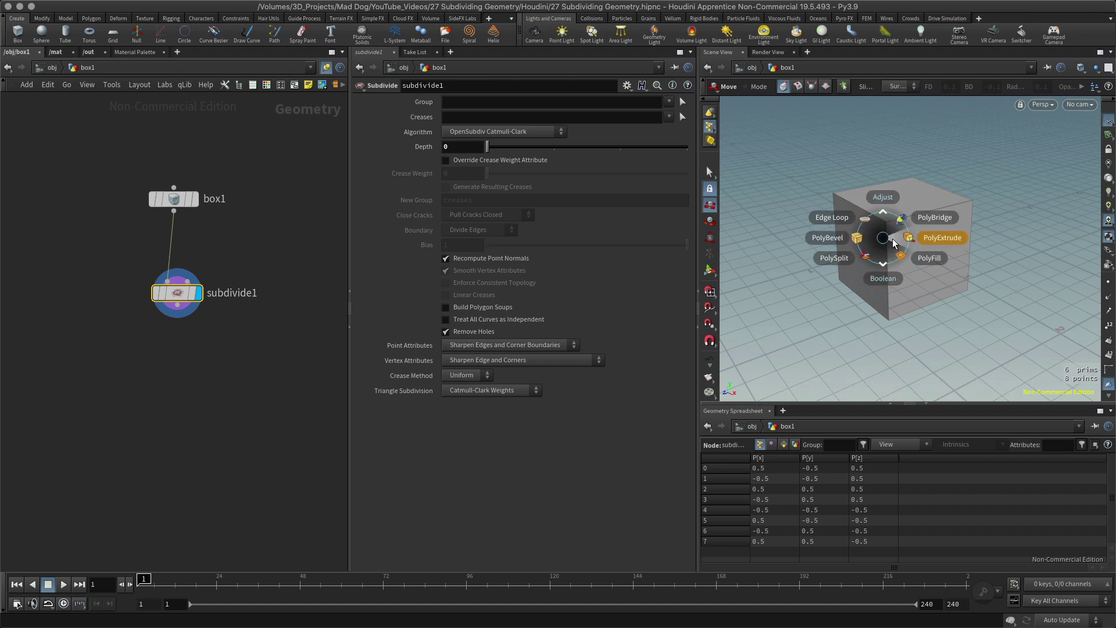
click(829, 215)
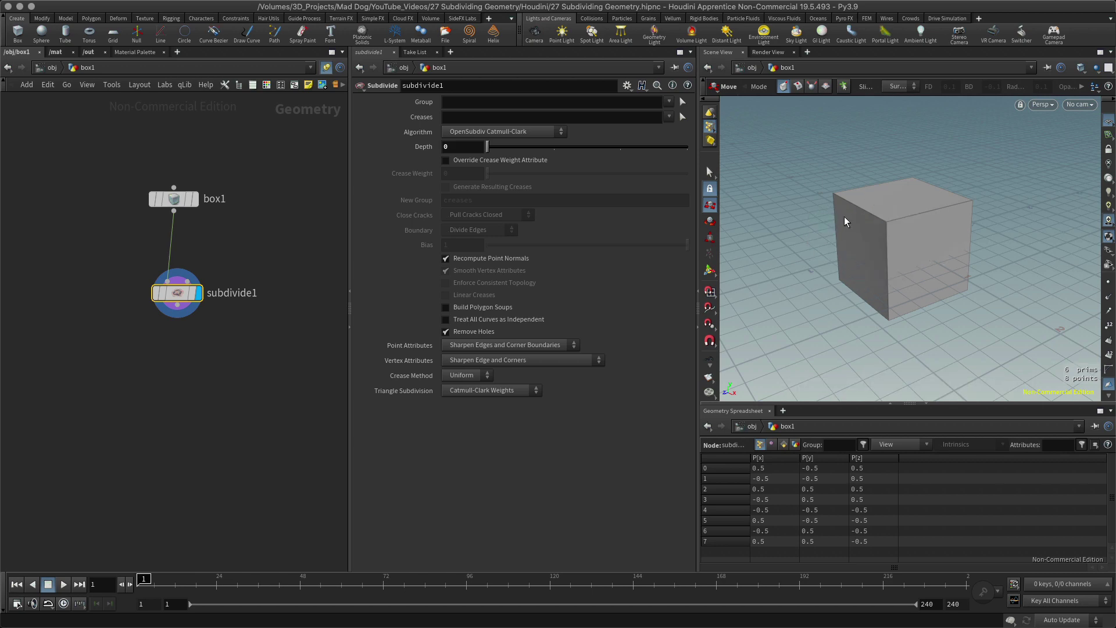
click(878, 221)
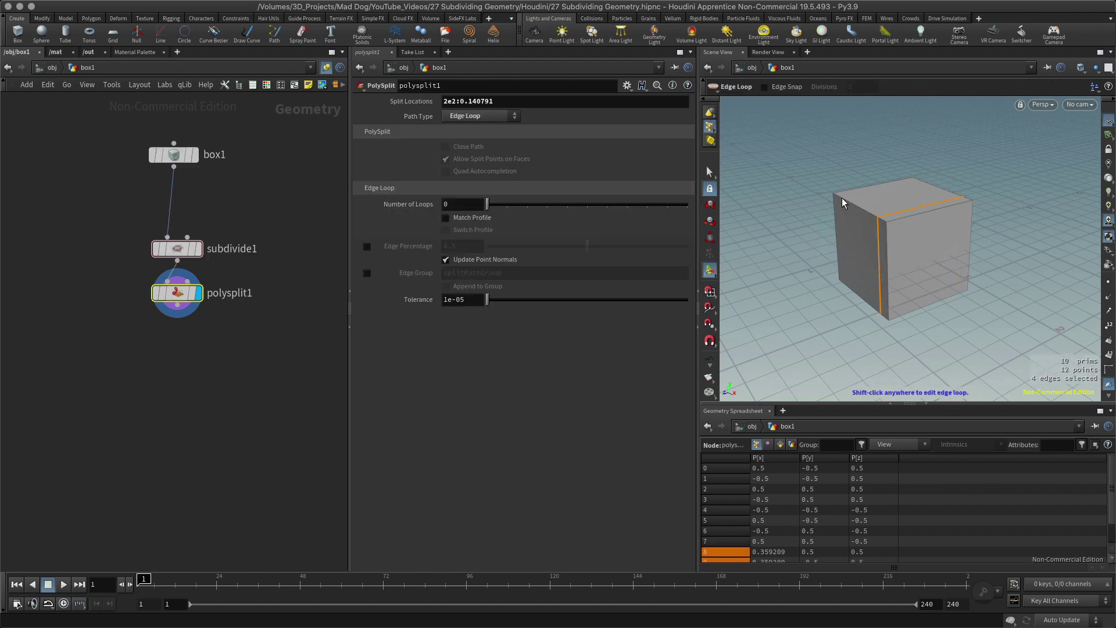
click(842, 199)
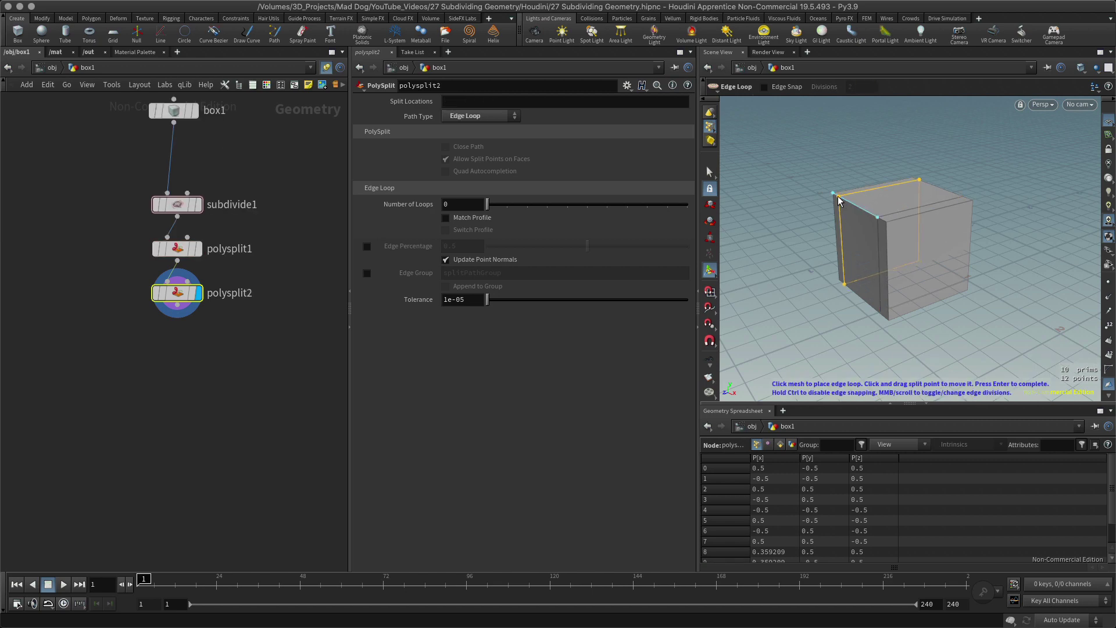
click(843, 200)
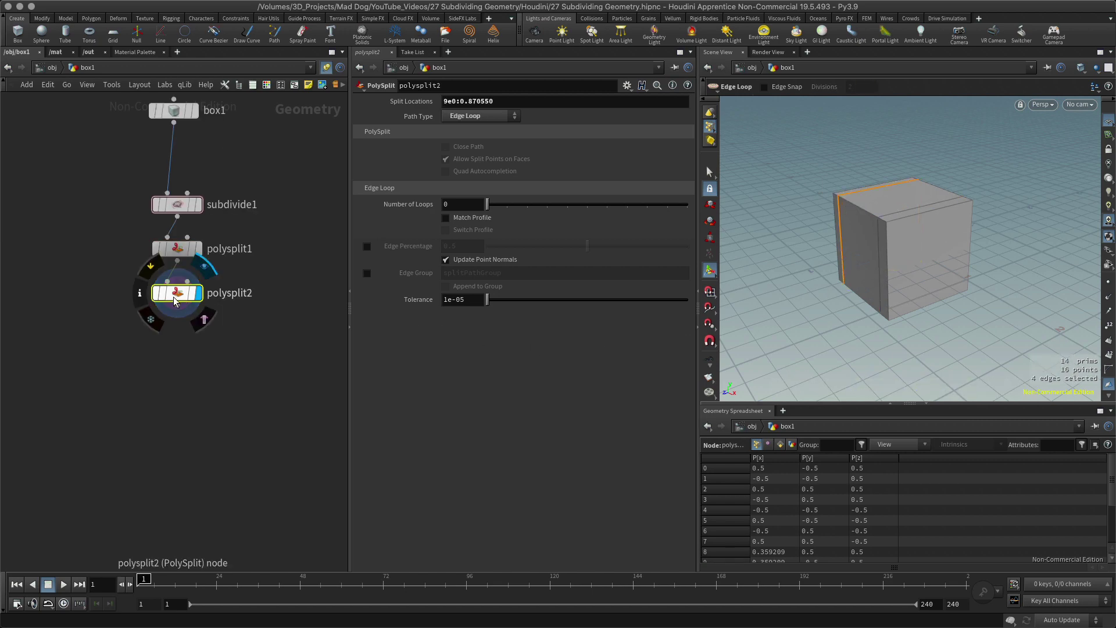
Pull the Subdivide node out of the chain, reconnect it after the second edge-loop split node and display it
drag(173, 296, 172, 303)
click(181, 211)
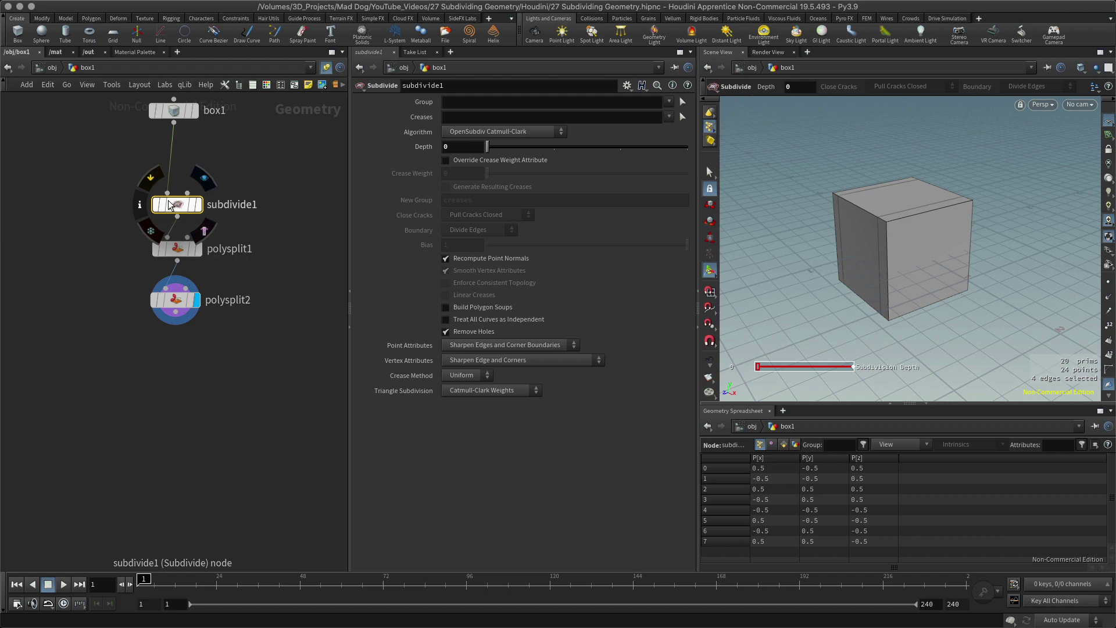
drag(173, 203, 177, 375)
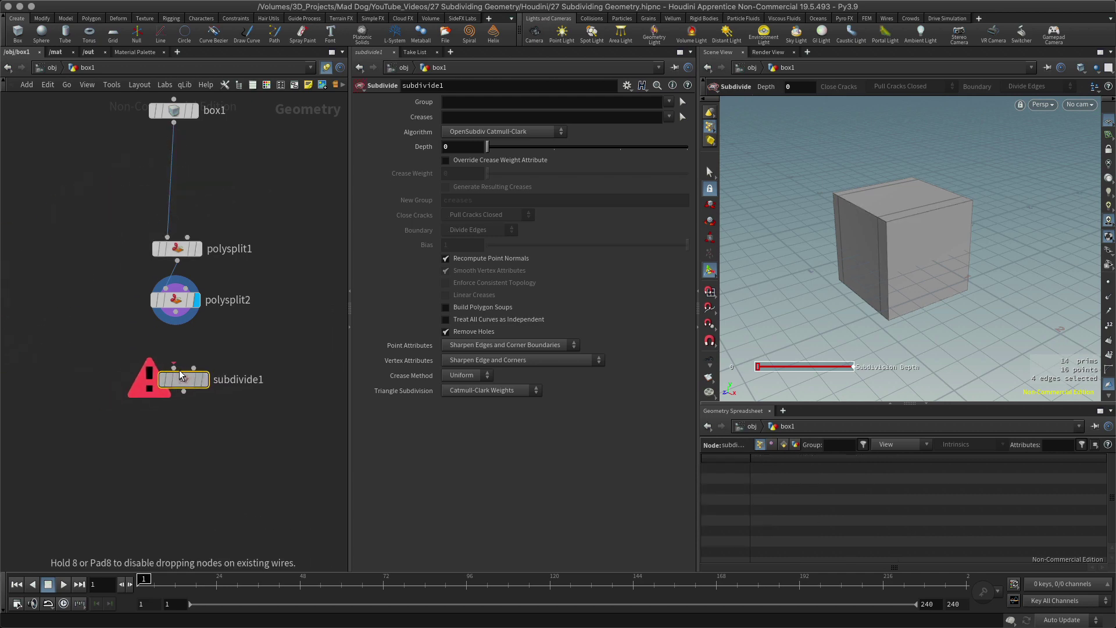
drag(176, 312, 173, 365)
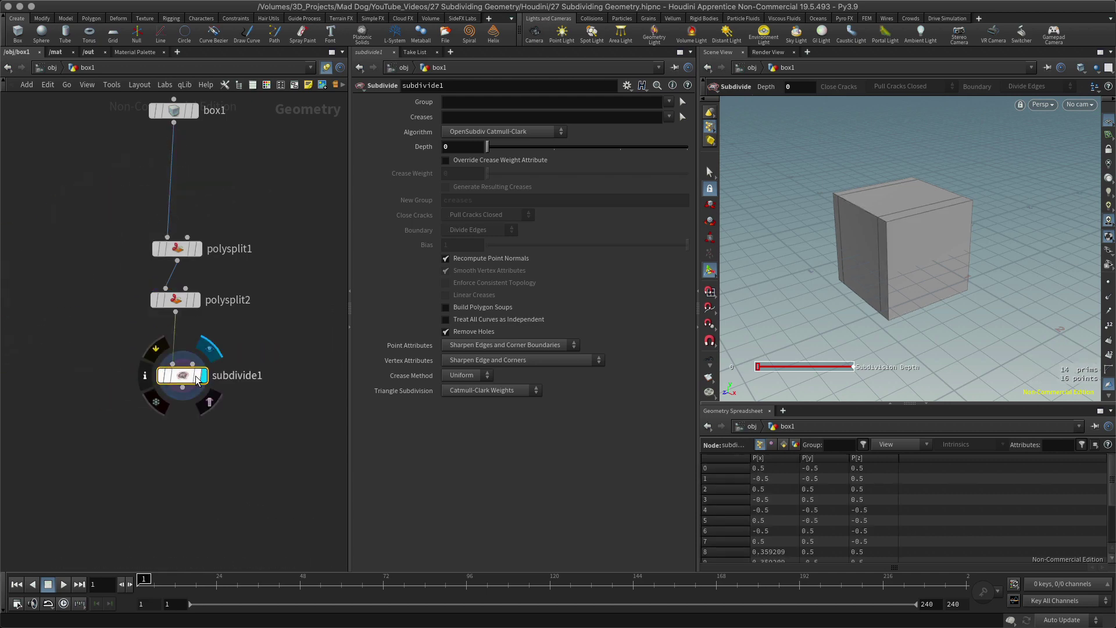
Preview the cube at Subdivide depth 2 from another angle and return the depth to 0
drag(495, 147, 613, 143)
alt+drag(964, 286, 1011, 279)
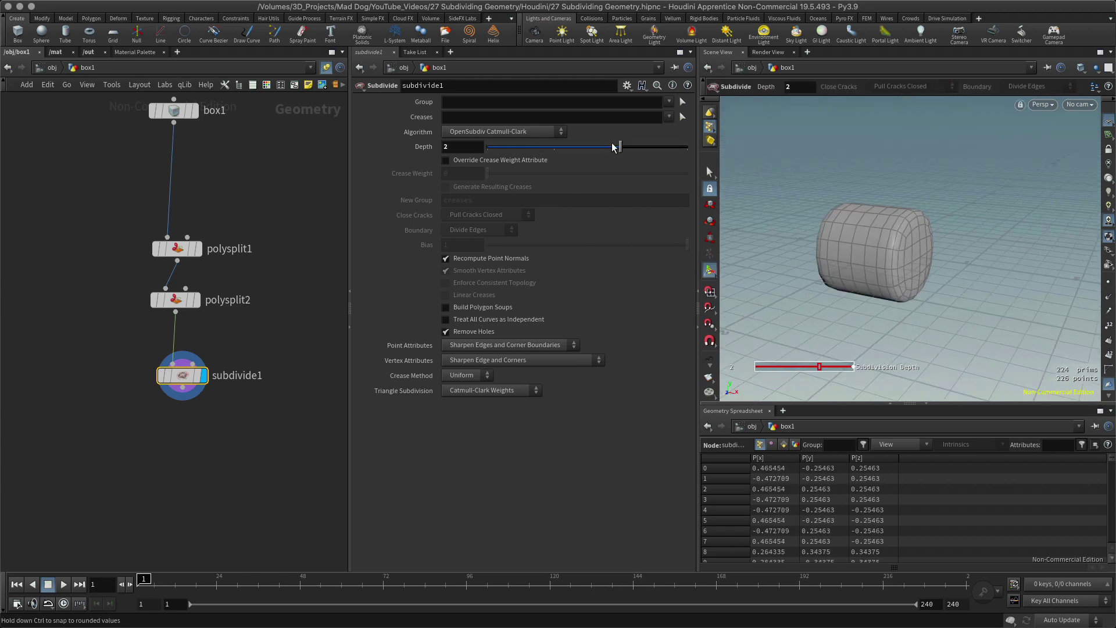
drag(620, 147, 491, 147)
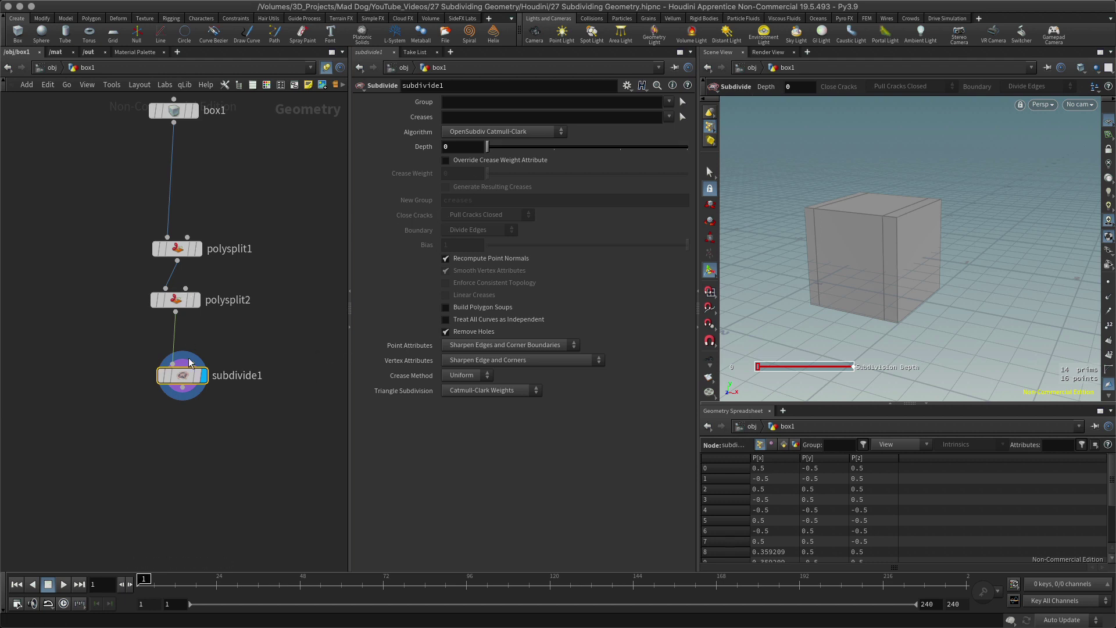
Move the Subdivide node further down and try to split the cube with a PolySplit node after the second edge loop
drag(186, 375, 183, 414)
click(175, 298)
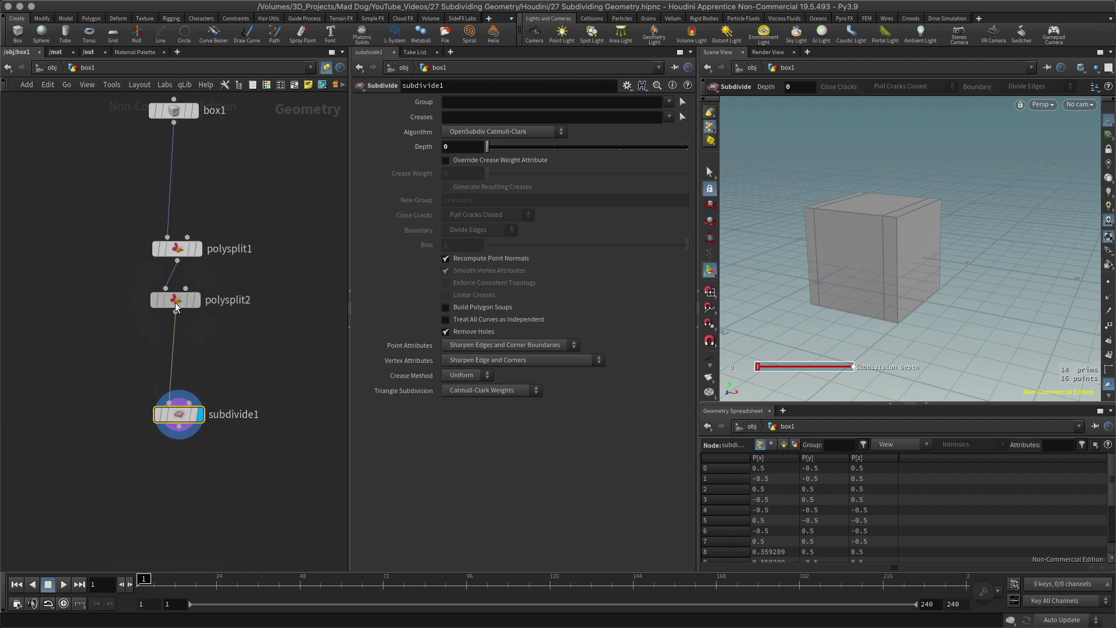
key(q)
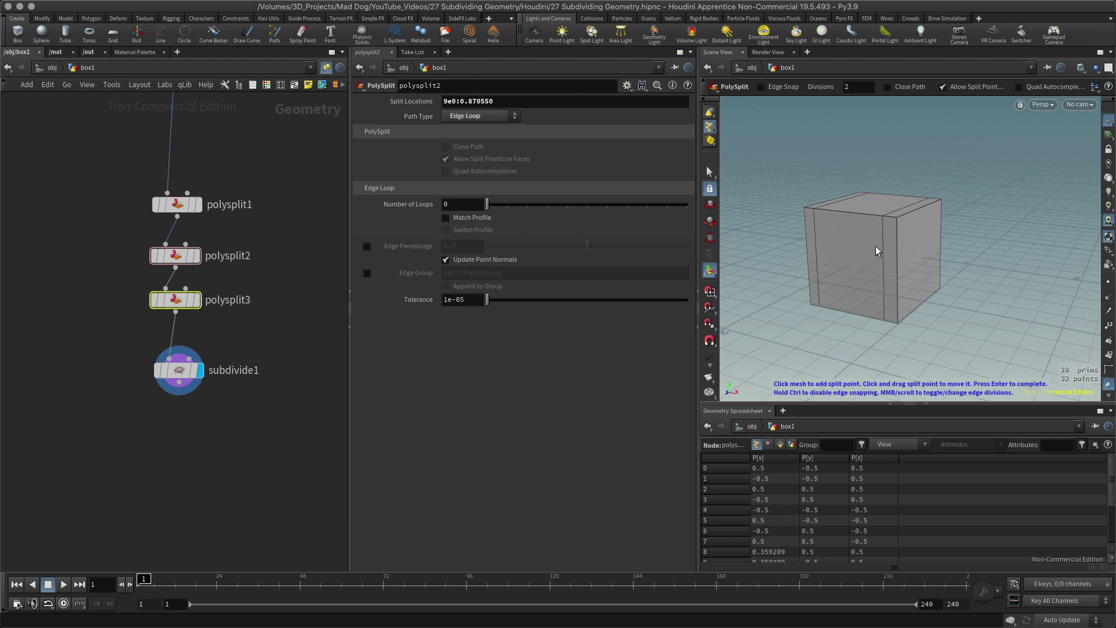
click(883, 216)
click(853, 244)
click(813, 208)
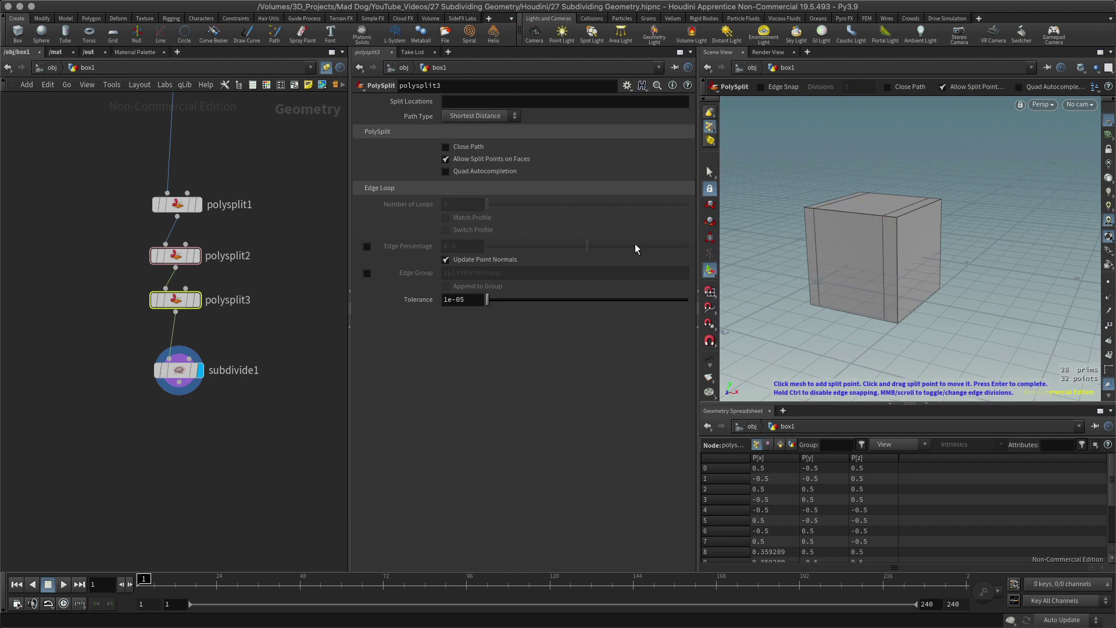
Add two horizontal edge loops around the cube, one close to its top edge and one close to its bottom edge
key(c)
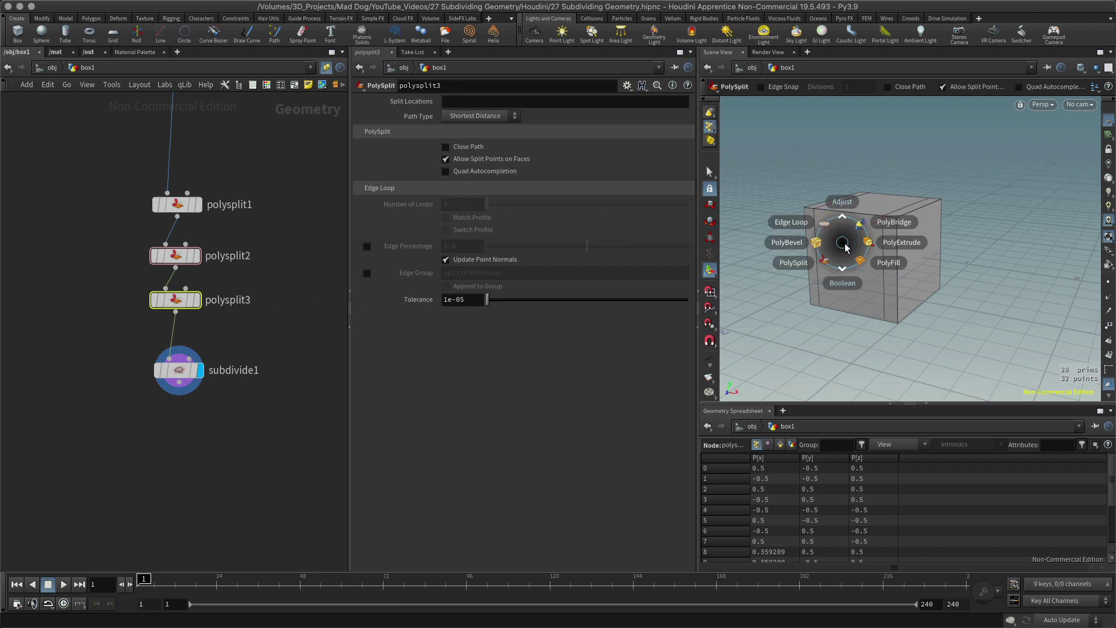
click(803, 225)
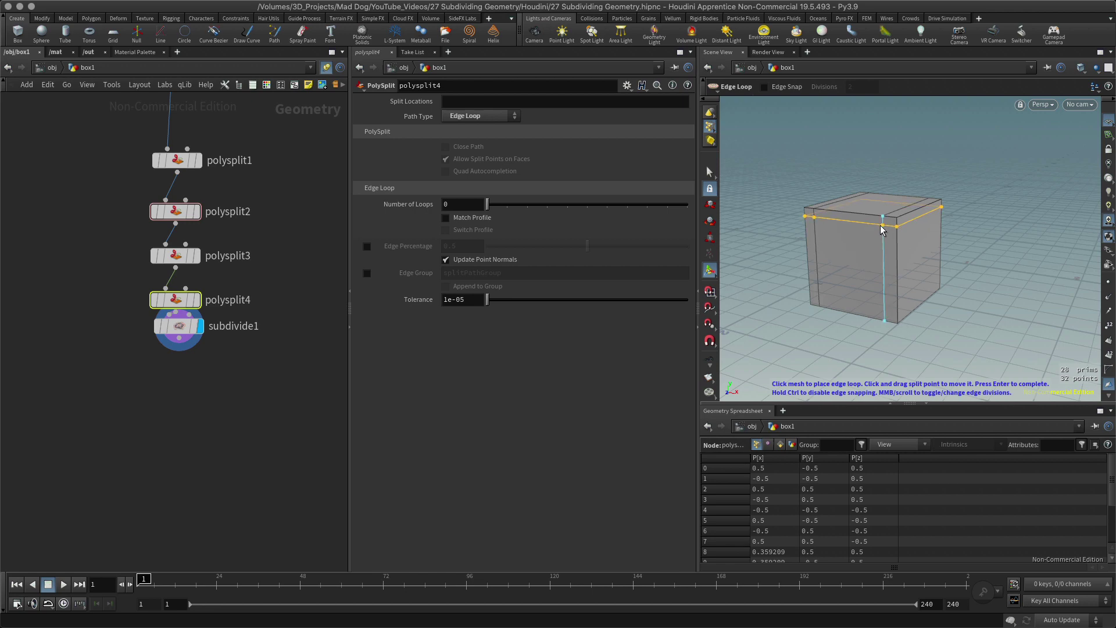
click(882, 225)
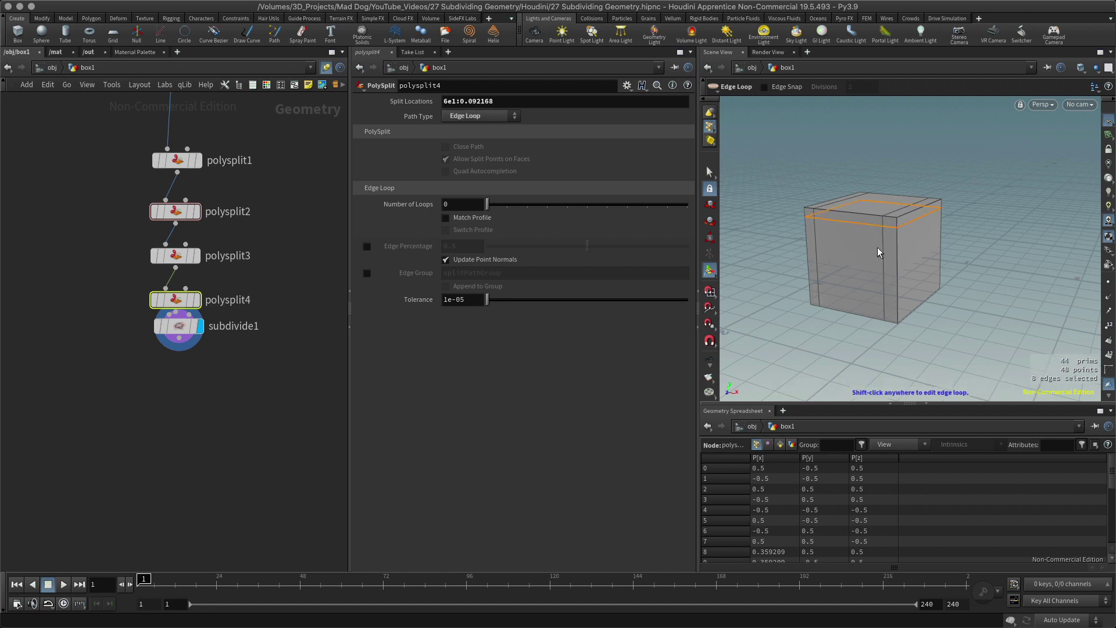
click(884, 302)
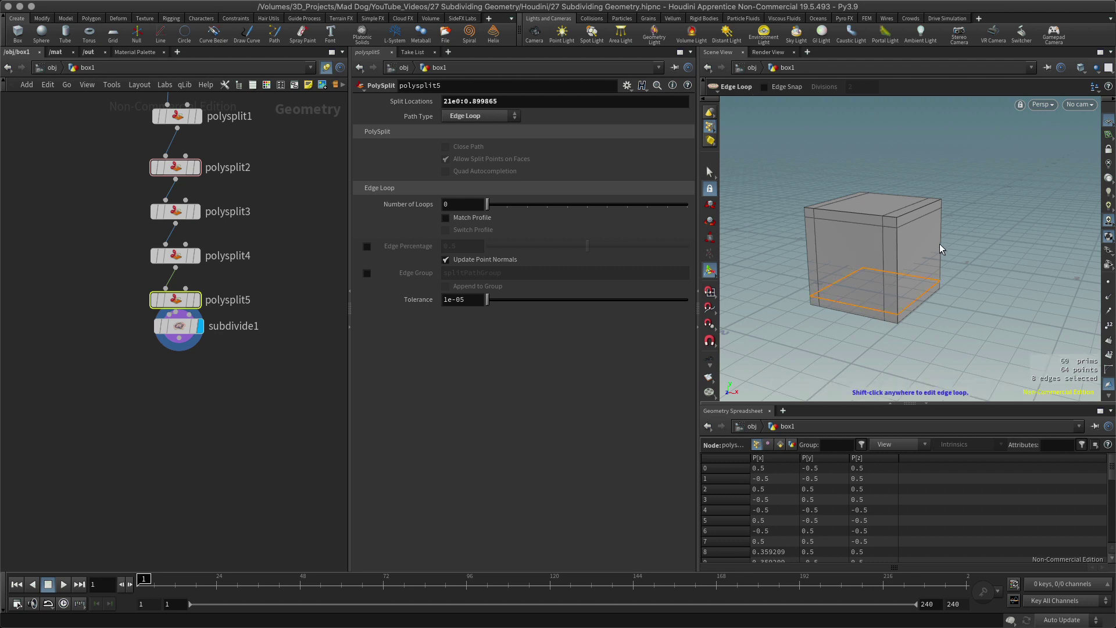
Add two more vertical edge loops close to the cube's remaining pair of opposite sides
click(906, 224)
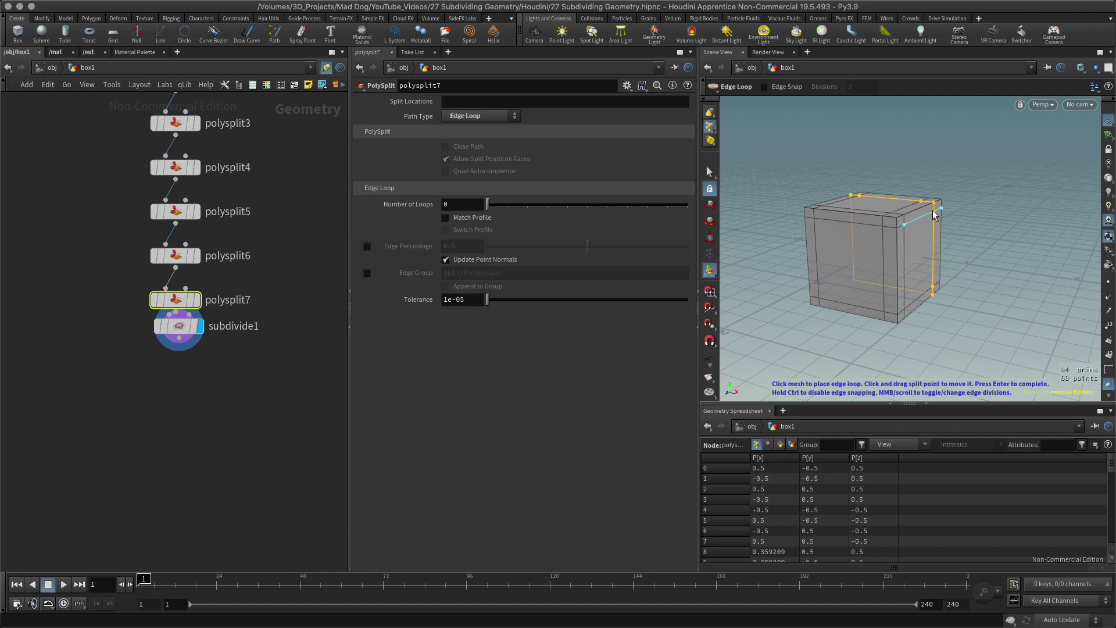
click(938, 214)
key(Escape)
drag(1022, 249, 975, 267)
key(Return)
key(ctrl+z)
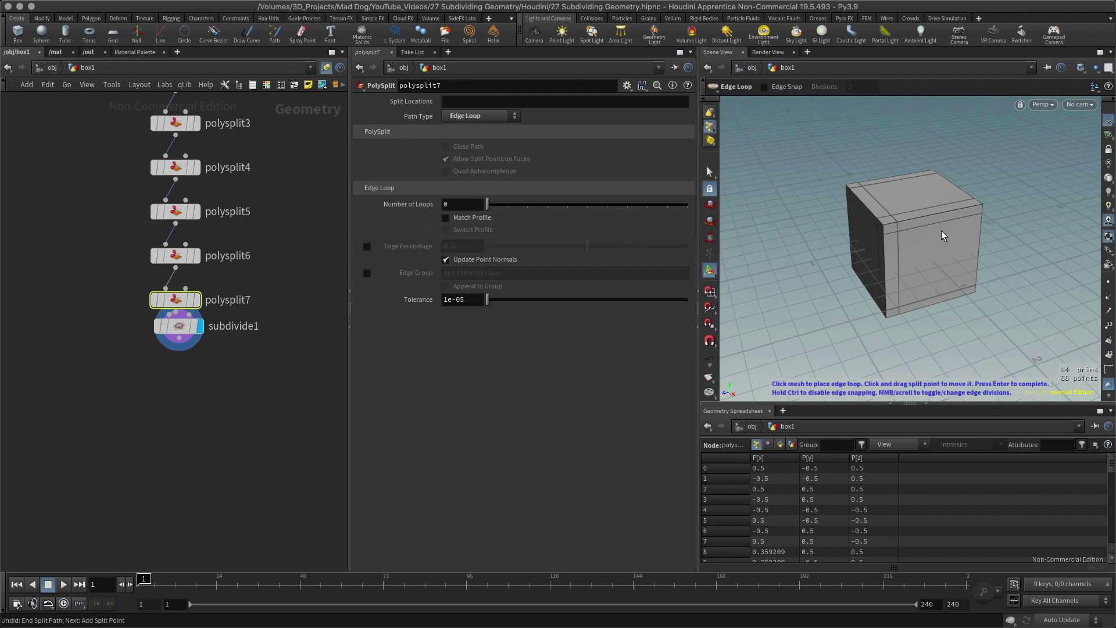
key(q)
click(975, 223)
key(Escape)
drag(1025, 238, 1052, 221)
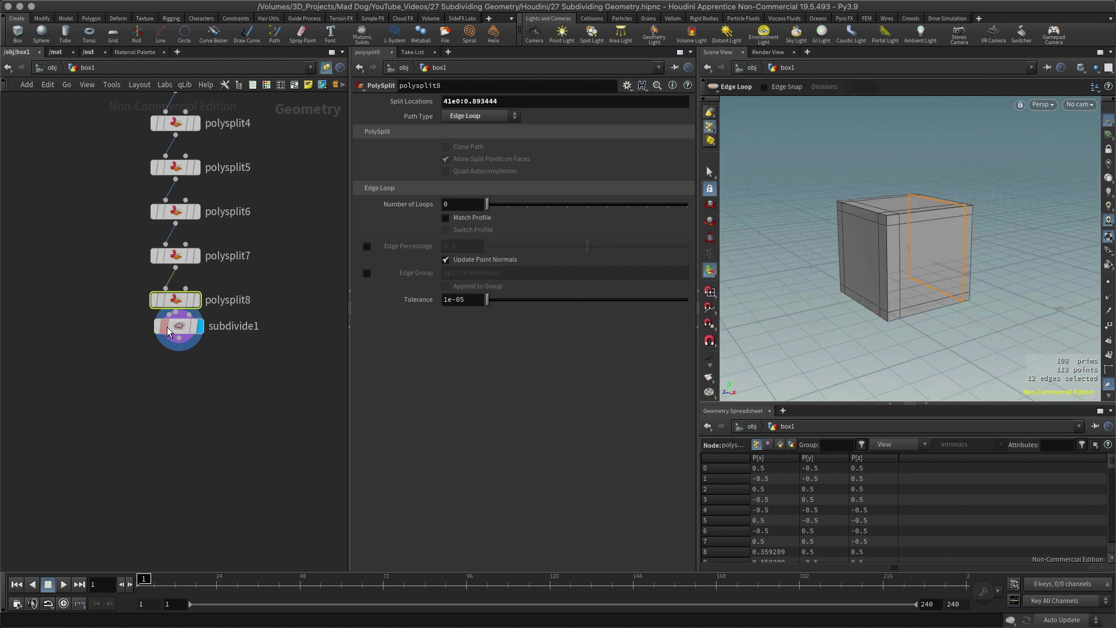
Space the Subdivide node below the last split node, select it and examine the edge loops around the unsubdivided cube
drag(166, 326, 163, 362)
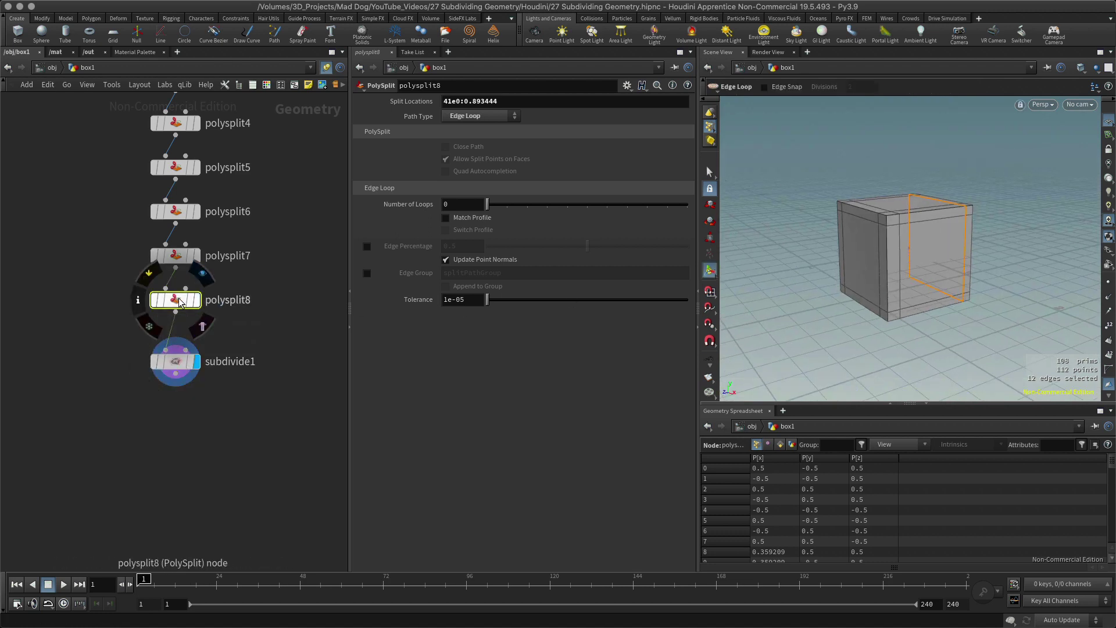
click(175, 361)
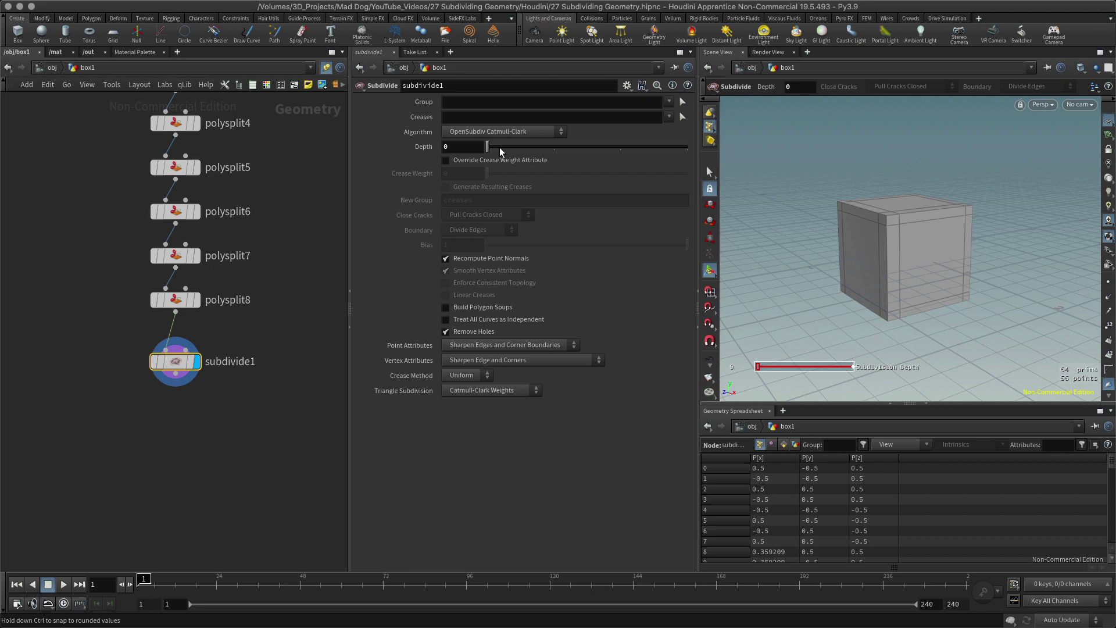
drag(507, 144, 482, 143)
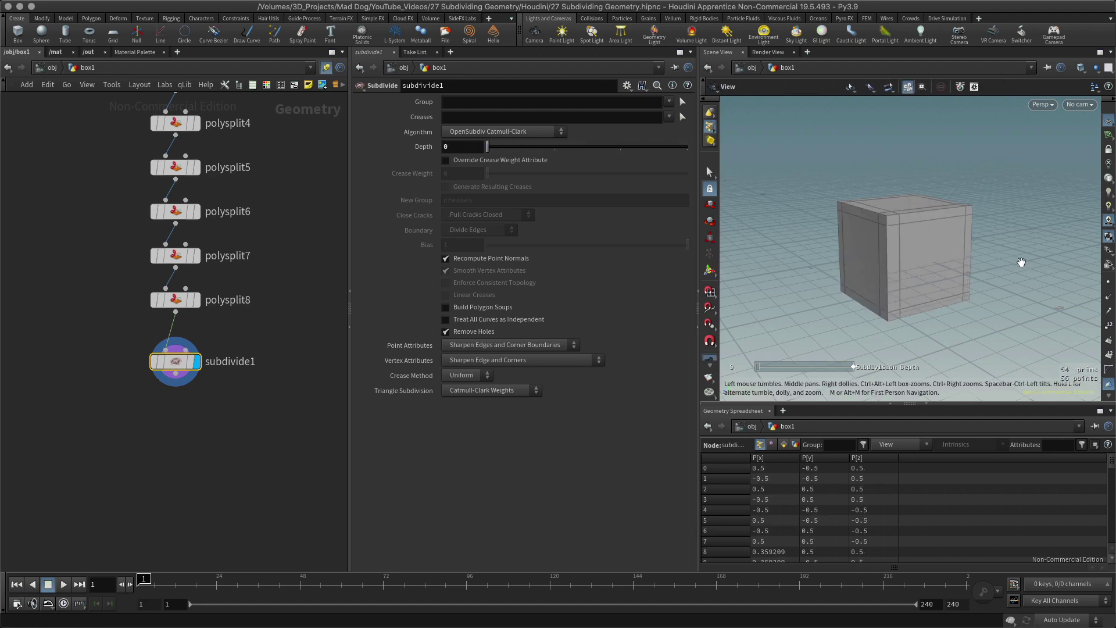
alt+drag(1021, 262, 896, 233)
key(Return)
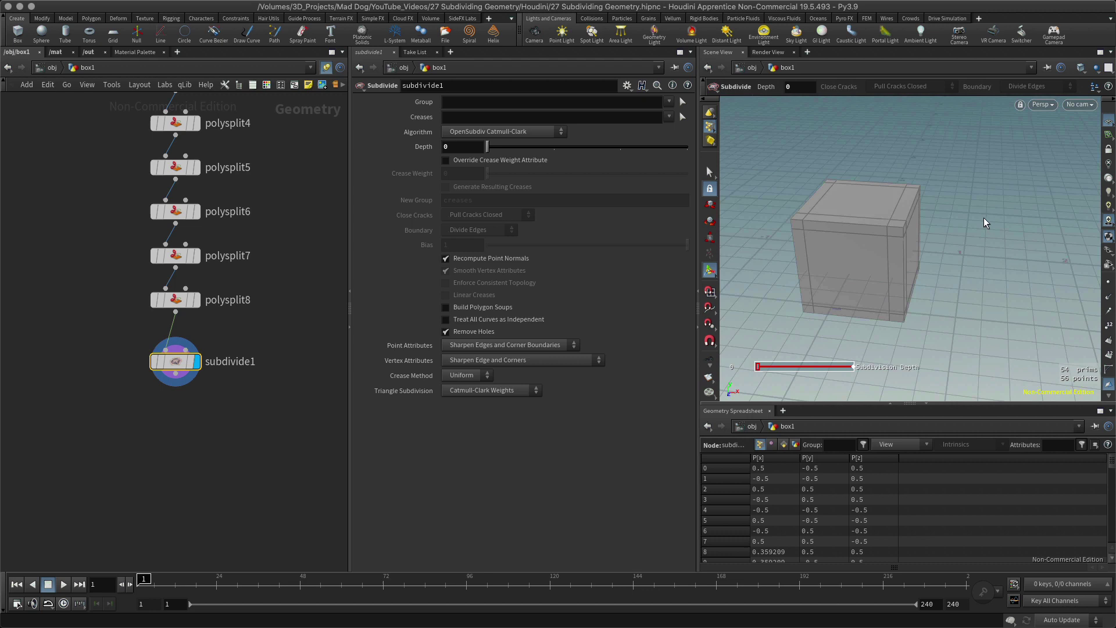
alt+drag(992, 244, 1046, 246)
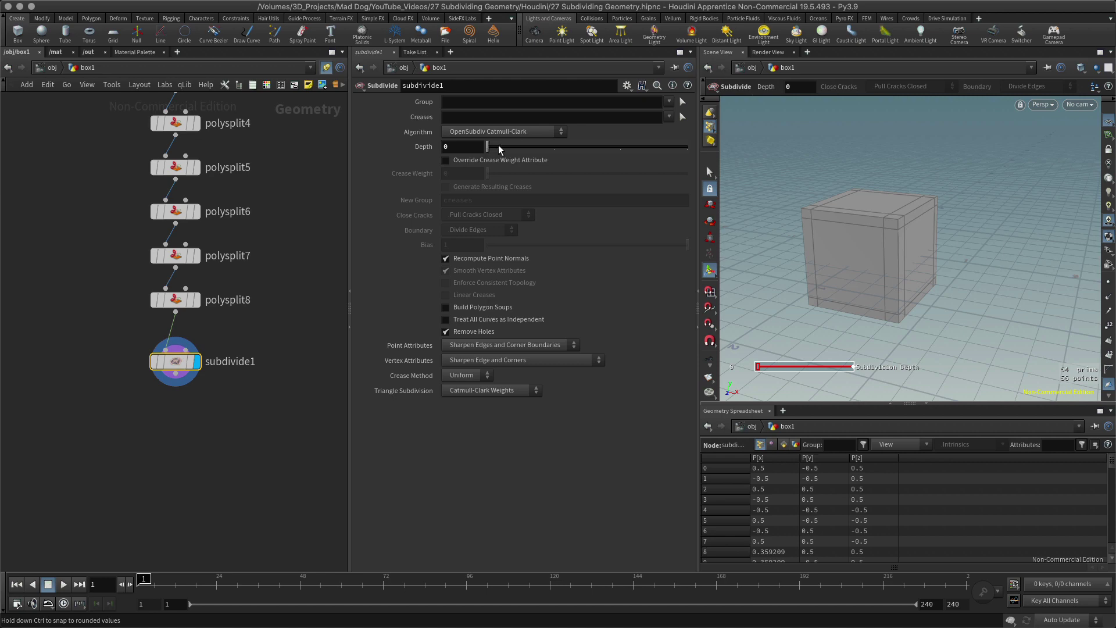
Set the Subdivide depth to 3 and switch the viewport shading to Smooth Shaded to examine the cube's edges
drag(497, 145, 701, 146)
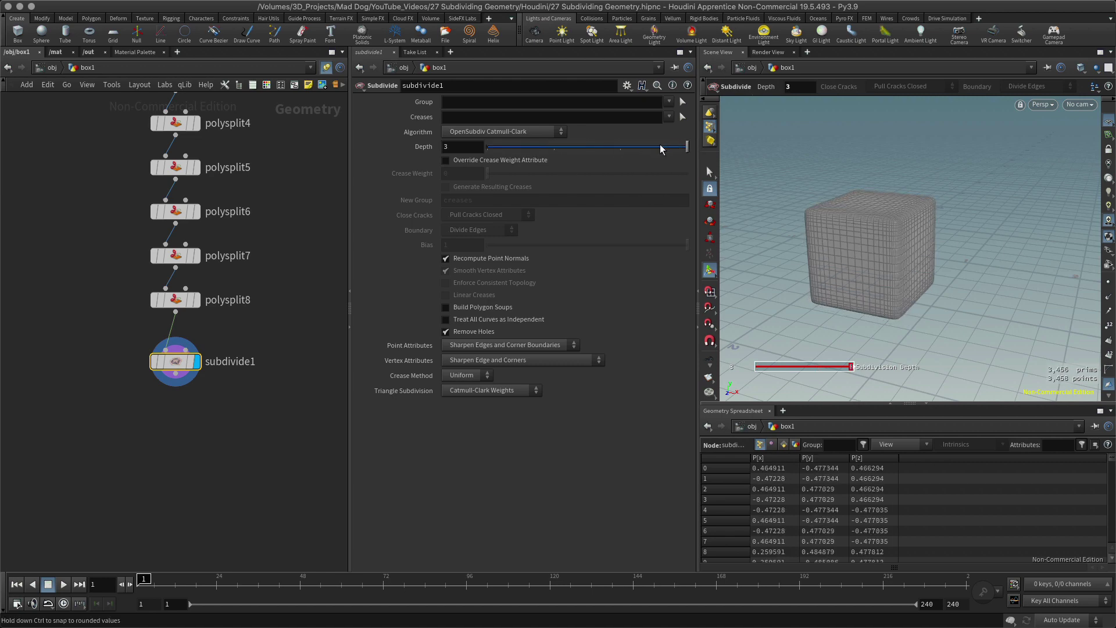
alt+drag(1029, 252, 1035, 208)
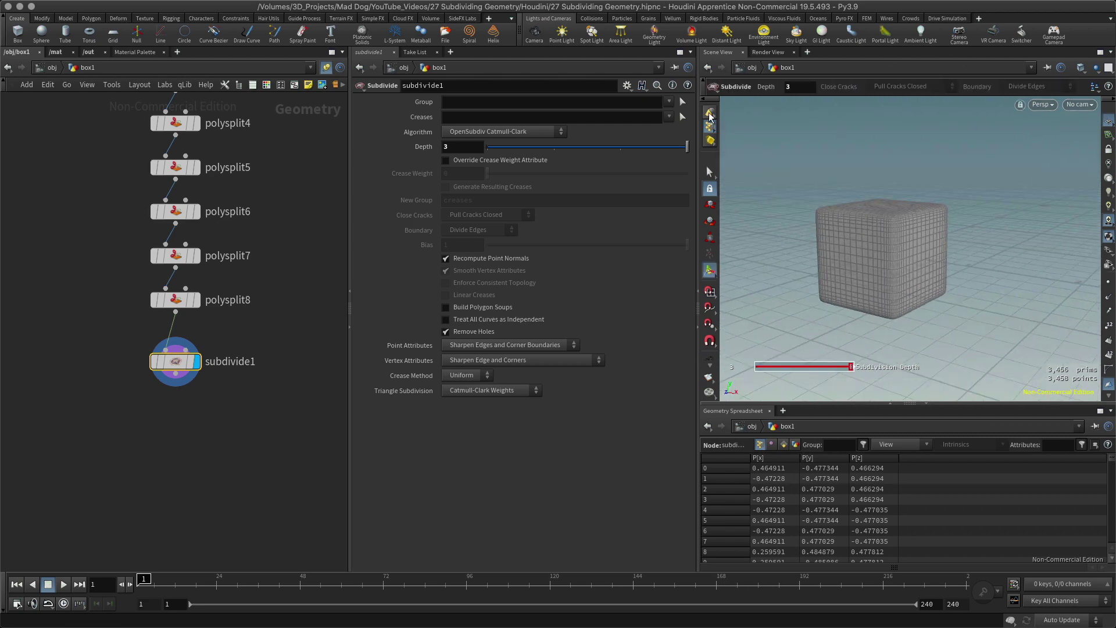
key(Escape)
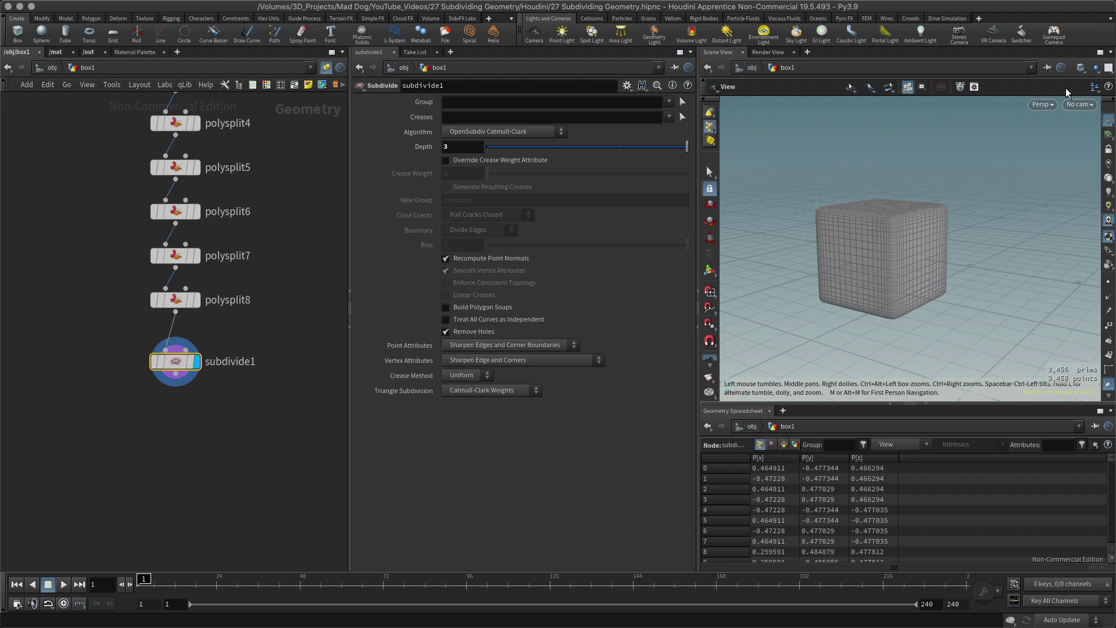
click(1082, 70)
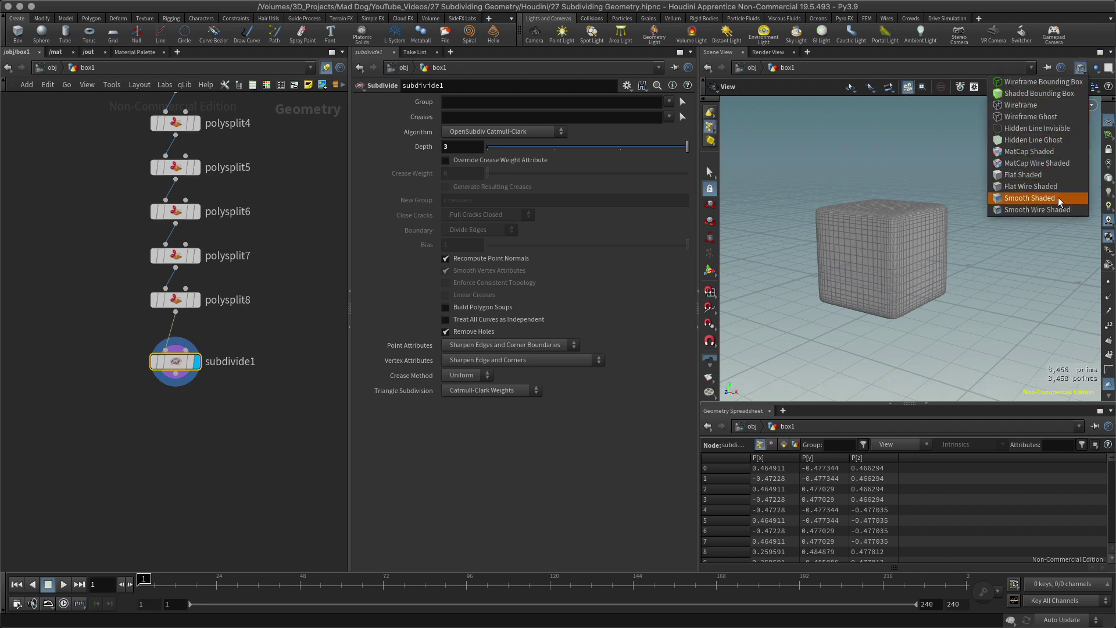
click(1039, 198)
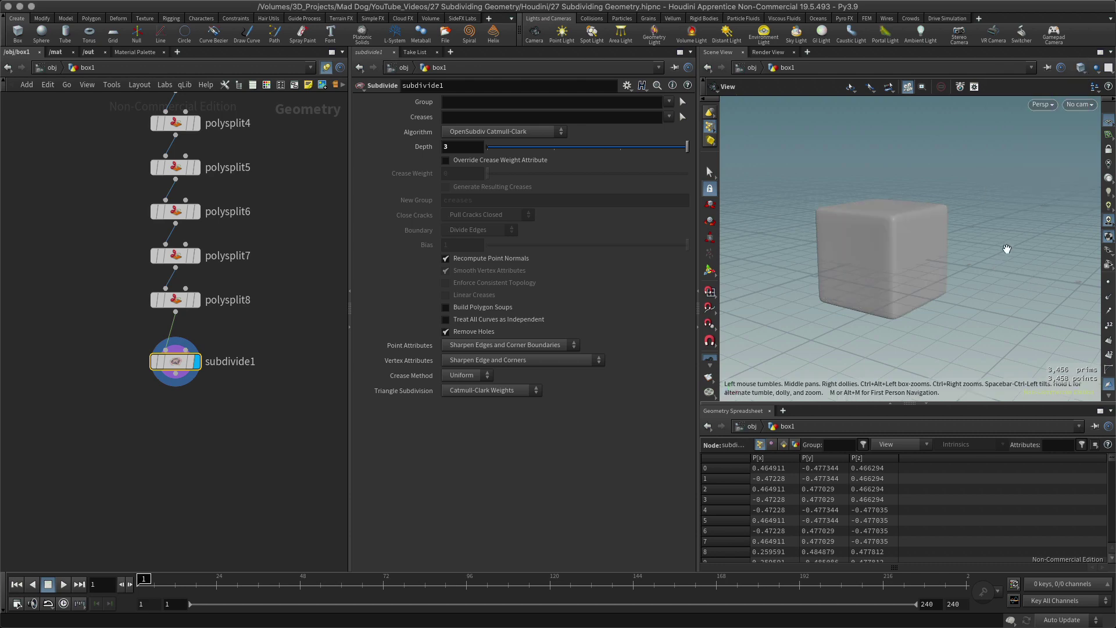
mouse_move(1008, 249)
mouse_down()
mouse_move(1093, 265)
mouse_move(1004, 250)
mouse_move(925, 352)
mouse_up()
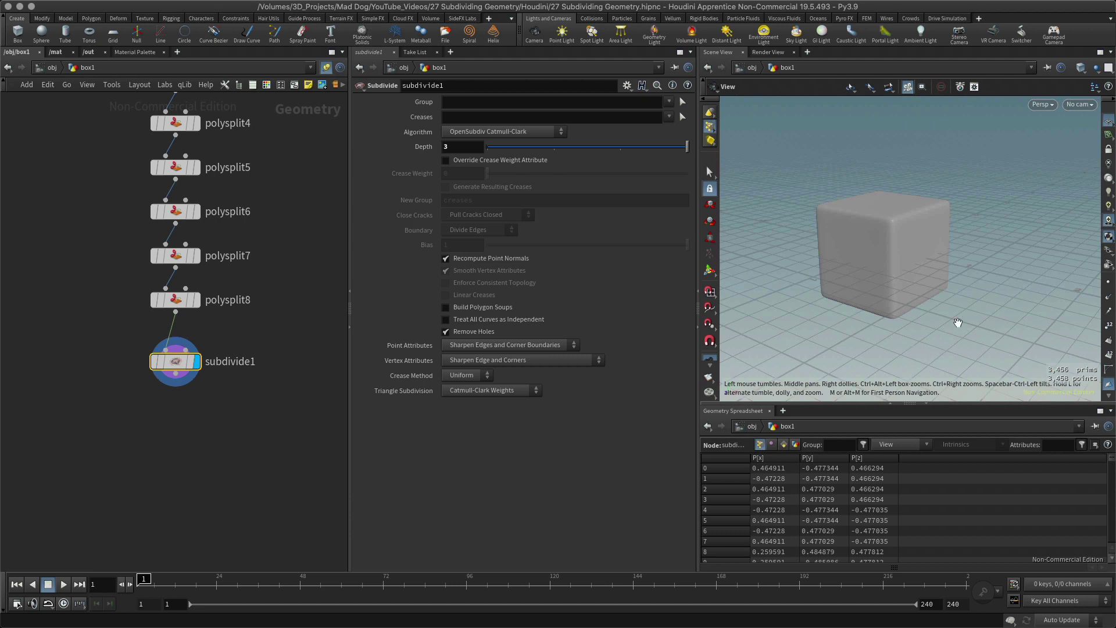